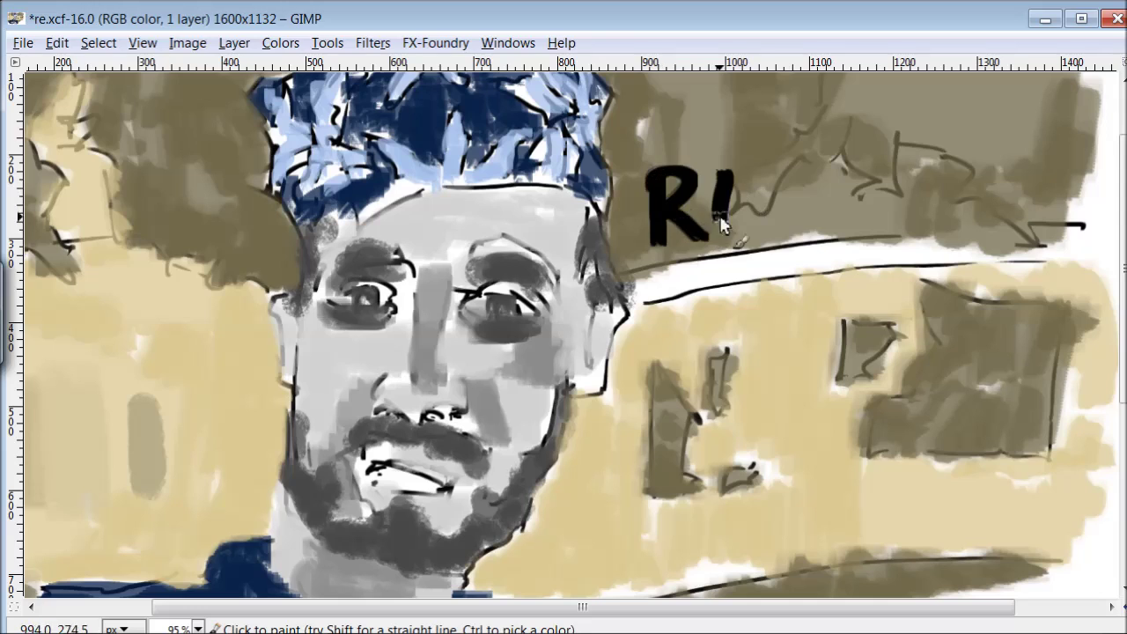
Step: Paint REDDIT lettering in black beside the head, then undo those strokes
left_click_drag(828, 167, 832, 236)
left_click_drag(935, 187, 973, 251)
left_click_drag(696, 268, 669, 317)
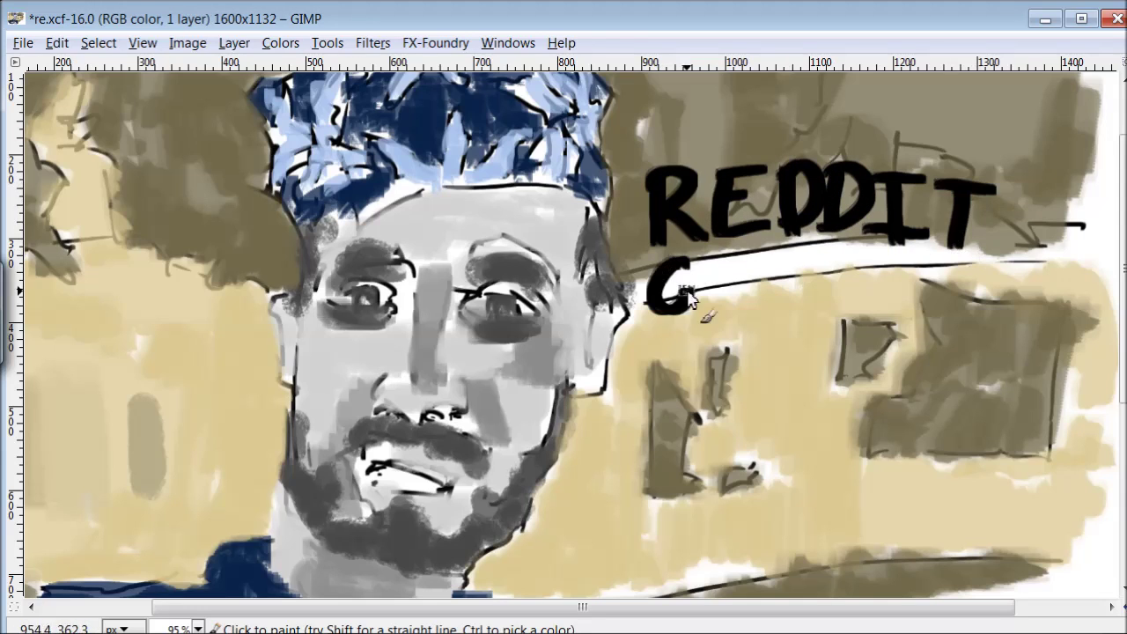
left_click_drag(744, 268, 744, 344)
left_click_drag(833, 273, 792, 325)
left_click_drag(647, 387, 652, 454)
mouse_move(696, 397)
left_mouse_down()
mouse_move(707, 431)
mouse_move(739, 453)
left_mouse_up()
left_click_drag(759, 451, 880, 392)
mouse_move(887, 458)
left_mouse_down()
mouse_move(936, 458)
mouse_move(947, 387)
left_mouse_up()
key("ctrl+z")
key("ctrl+z")
key("ctrl+z")
key("ctrl+z")
key("ctrl+z")
key("ctrl+z")
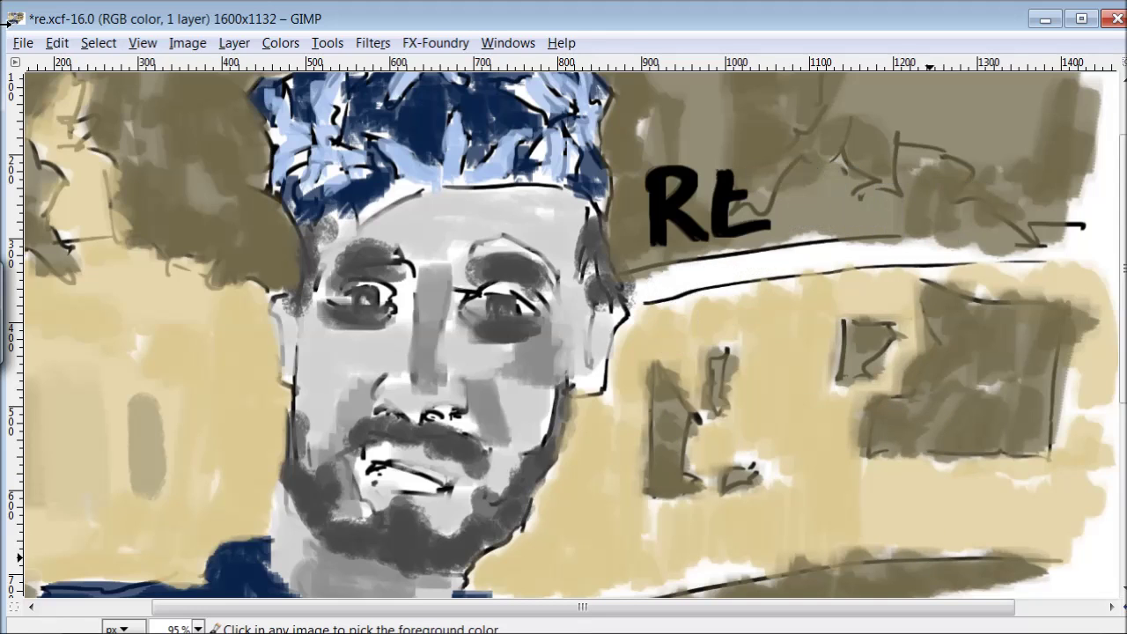
key("ctrl+z")
key("ctrl+z")
key("ctrl+z")
Step: Paint BEST and FRIEND in bold black letters and begin a third lettering line
left_click_drag(664, 164, 662, 233)
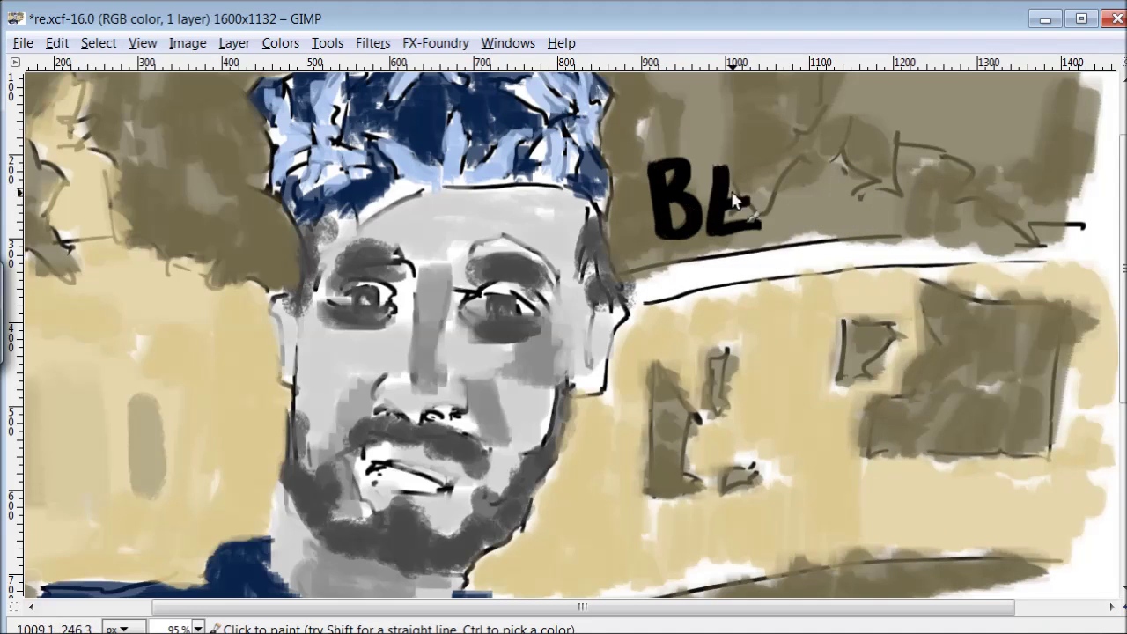
left_click_drag(715, 166, 810, 225)
left_click_drag(819, 172, 841, 260)
left_click_drag(656, 277, 757, 352)
left_click_drag(748, 286, 800, 347)
left_click_drag(832, 291, 881, 356)
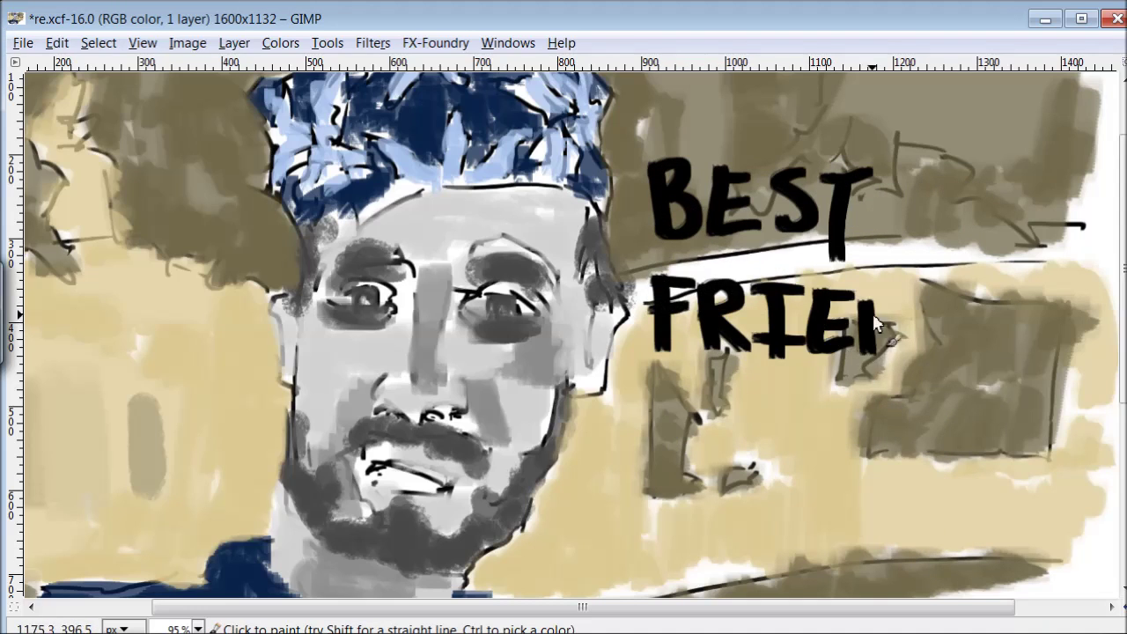
left_click_drag(867, 286, 916, 352)
left_click_drag(925, 291, 978, 356)
left_click_drag(627, 498, 677, 488)
mouse_move(700, 419)
left_mouse_down()
mouse_move(703, 489)
mouse_move(819, 493)
left_mouse_up()
Step: Add the remaining letters on the third lettering line
mouse_move(832, 414)
left_mouse_down()
mouse_move(841, 493)
mouse_move(915, 405)
left_mouse_up()
mouse_move(924, 493)
left_mouse_down()
mouse_move(964, 414)
mouse_move(995, 489)
left_mouse_up()
left_click_drag(1000, 488, 1052, 396)
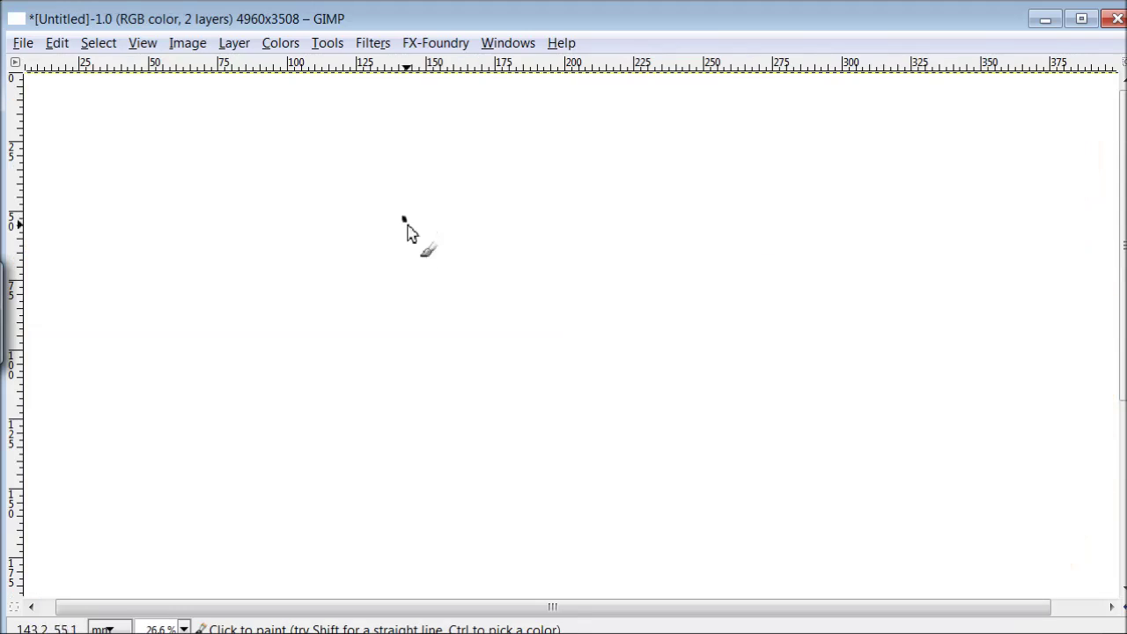
Step: On the new canvas, draw the black outline of the hair block
left_click_drag(410, 136, 413, 248)
left_click_drag(409, 129, 514, 132)
mouse_move(485, 124)
left_mouse_down()
mouse_move(611, 132)
mouse_move(634, 273)
mouse_move(493, 246)
mouse_move(412, 254)
left_mouse_up()
mouse_move(618, 264)
left_mouse_down()
mouse_move(609, 328)
mouse_move(649, 337)
mouse_move(641, 388)
mouse_move(599, 422)
left_mouse_up()
Step: Draw the right side of the face and the right jawline
left_click_drag(625, 344, 601, 447)
mouse_move(597, 378)
left_mouse_down()
mouse_move(574, 482)
mouse_move(558, 500)
left_mouse_up()
left_click_drag(610, 451, 574, 501)
left_click_drag(570, 516, 563, 542)
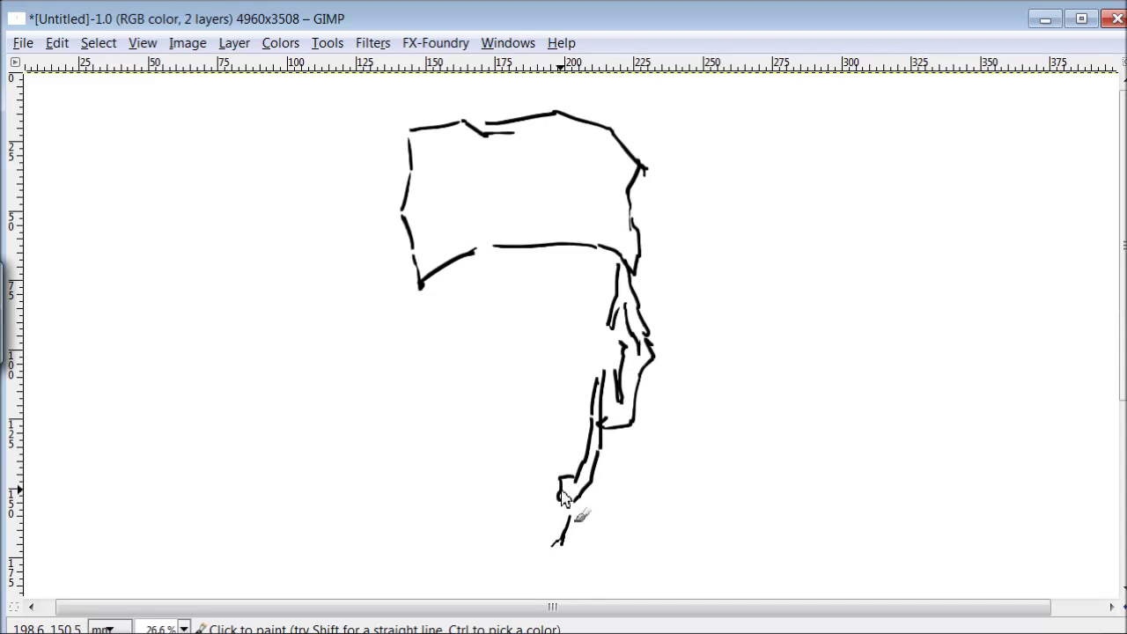
Step: Sketch the mustache and the curved lines of the mouth
left_click_drag(530, 467, 471, 462)
mouse_move(498, 505)
left_mouse_down()
mouse_move(435, 487)
mouse_move(428, 459)
left_mouse_up()
left_click_drag(431, 467, 392, 483)
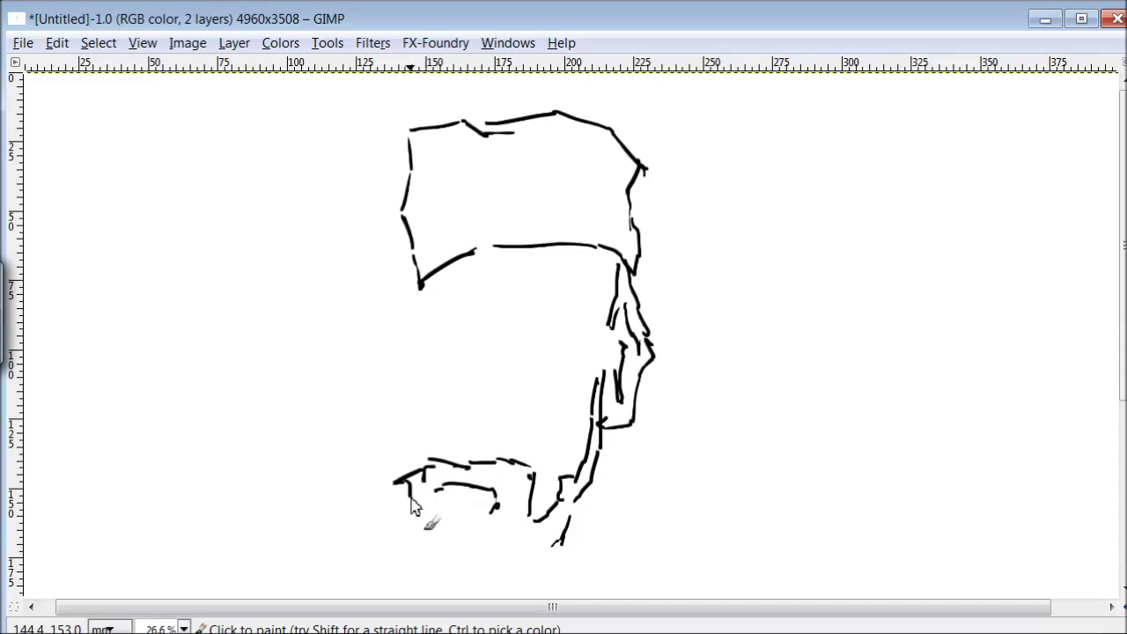
left_click_drag(469, 489, 518, 493)
left_click_drag(428, 493, 512, 494)
left_click_drag(449, 511, 493, 509)
mouse_move(433, 443)
left_mouse_down()
mouse_move(464, 451)
mouse_move(509, 438)
left_mouse_up()
mouse_move(493, 444)
left_mouse_down()
mouse_move(510, 444)
mouse_move(509, 412)
left_mouse_up()
Step: Draw the nose, the right eye with pupil, and the right eyebrow
mouse_move(444, 408)
left_mouse_down()
mouse_move(432, 430)
mouse_move(498, 329)
left_mouse_up()
mouse_move(467, 414)
left_mouse_down()
mouse_move(469, 339)
mouse_move(527, 373)
left_mouse_up()
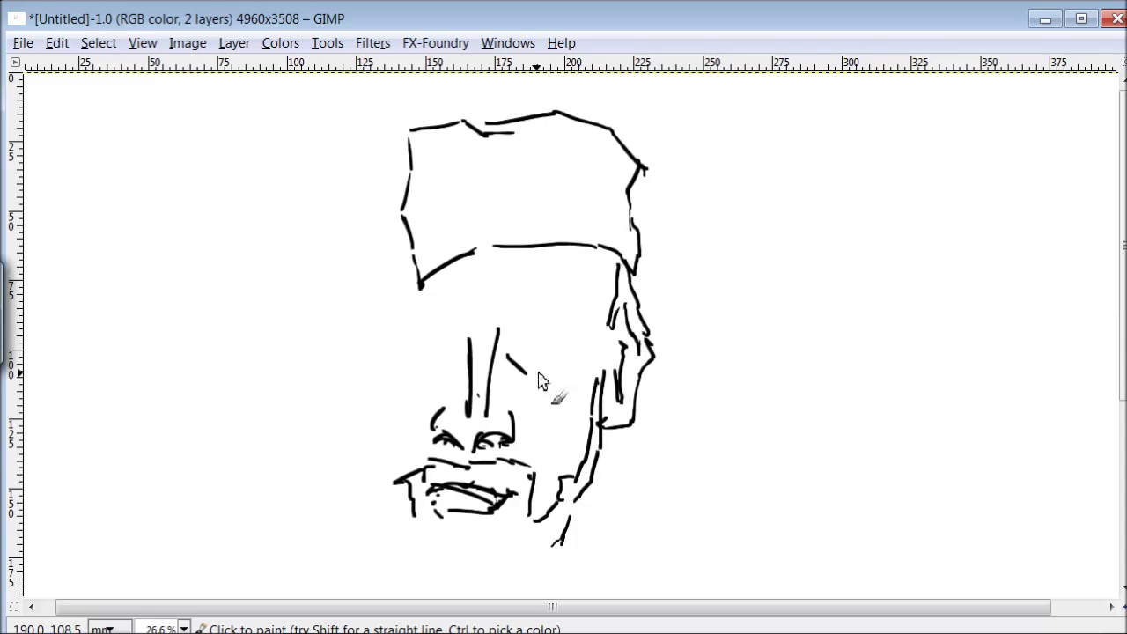
left_click_drag(499, 332, 577, 357)
left_click_drag(538, 341, 532, 354)
left_click_drag(528, 293, 527, 311)
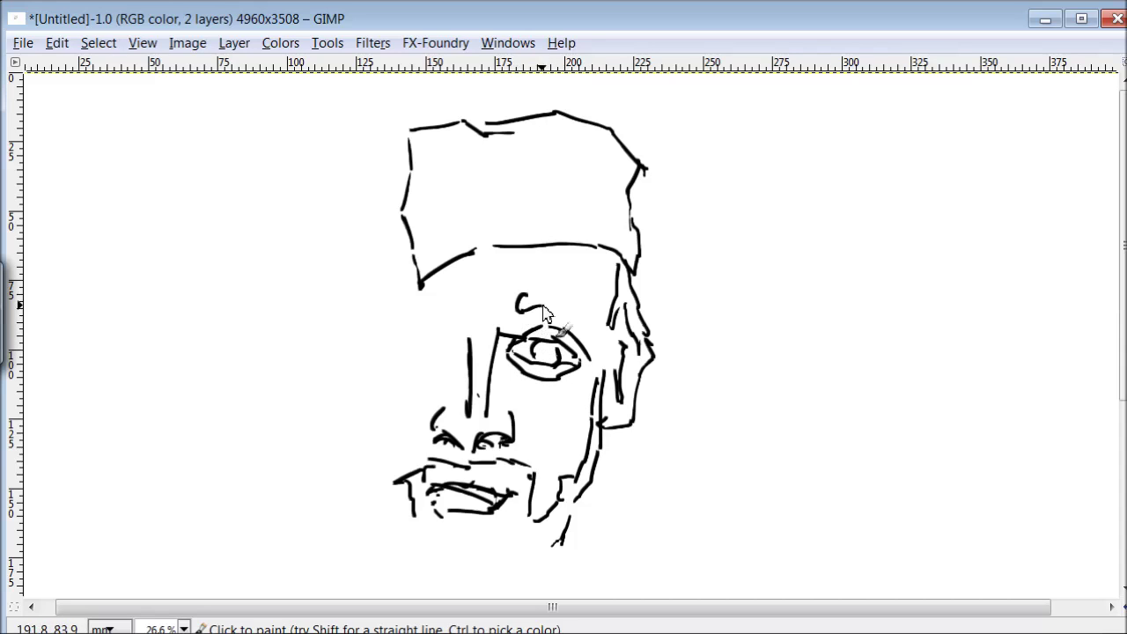
left_click_drag(595, 346, 546, 288)
Step: Draw the left eye and brow, wavy left hairline, and left jaw
mouse_move(402, 317)
left_mouse_down()
mouse_move(457, 307)
mouse_move(431, 355)
mouse_move(440, 352)
mouse_move(389, 350)
mouse_move(354, 400)
left_mouse_up()
mouse_move(379, 321)
left_mouse_down()
mouse_move(324, 246)
mouse_move(334, 152)
left_mouse_up()
left_click_drag(346, 158, 423, 114)
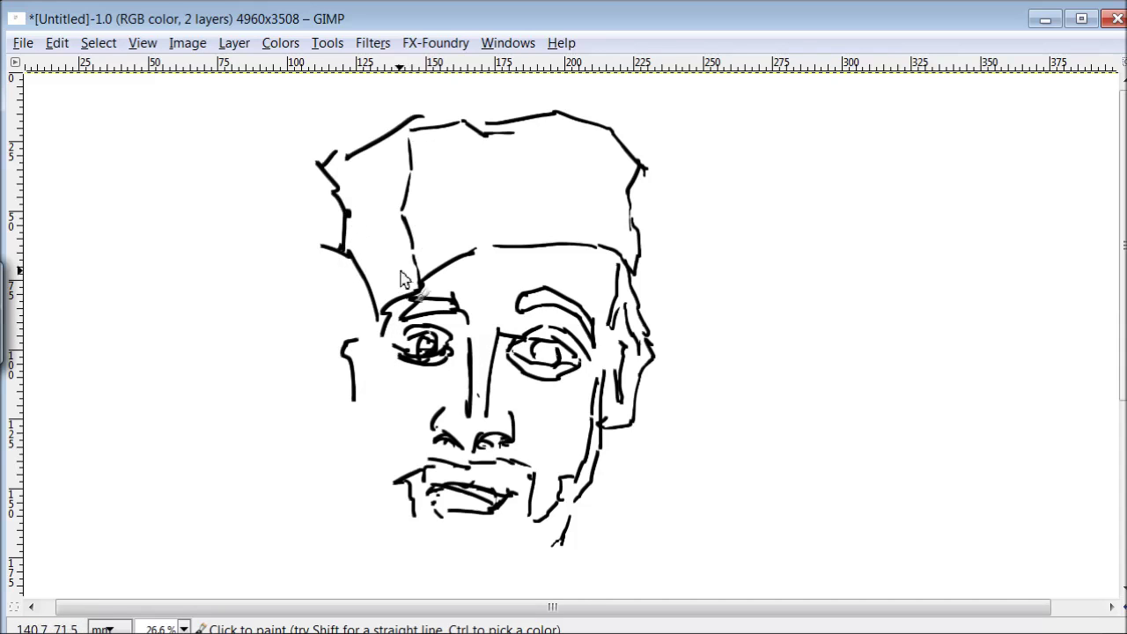
left_click_drag(368, 351, 370, 506)
left_click_drag(374, 504, 405, 525)
left_click_drag(359, 436, 377, 534)
scroll(458, 434, "down", 3)
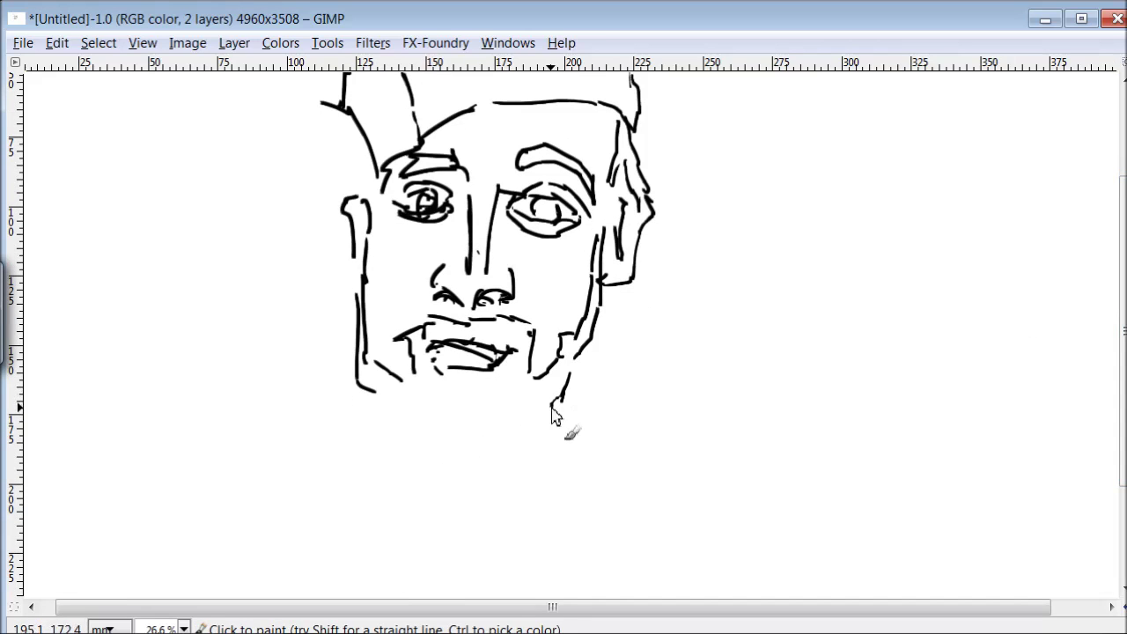
Step: Draw the jaw, chin, left cheek segments and neck
left_click_drag(554, 406, 402, 419)
left_click_drag(502, 362, 412, 345)
left_click_drag(357, 386, 410, 410)
left_click_drag(366, 176, 351, 277)
mouse_move(511, 444)
left_mouse_down()
mouse_move(353, 435)
mouse_move(401, 537)
left_mouse_up()
left_click_drag(502, 476, 506, 502)
Step: Draw the V-neck collar and the clasped hands with finger lines
scroll(440, 440, "down", 3)
left_click_drag(505, 347, 444, 490)
mouse_move(394, 374)
left_mouse_down()
mouse_move(445, 490)
mouse_move(399, 504)
mouse_move(519, 499)
mouse_move(429, 521)
left_mouse_up()
mouse_move(520, 500)
left_mouse_down()
mouse_move(564, 541)
mouse_move(652, 567)
left_mouse_up()
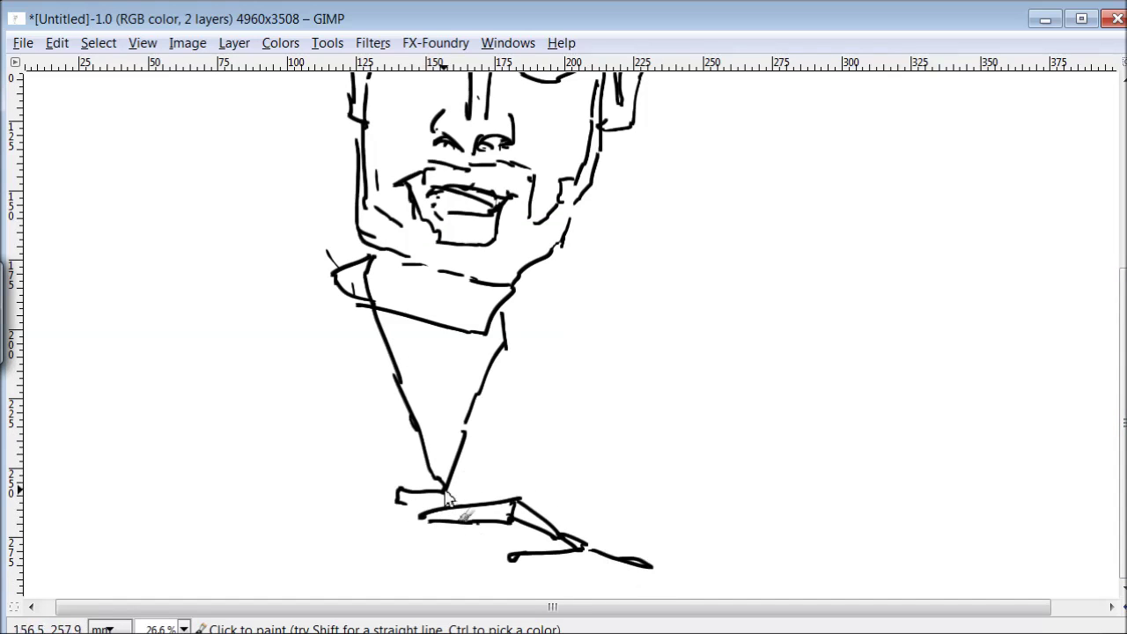
mouse_move(414, 535)
left_mouse_down()
mouse_move(511, 541)
mouse_move(594, 576)
left_mouse_up()
left_click_drag(1072, 401, 1094, 394)
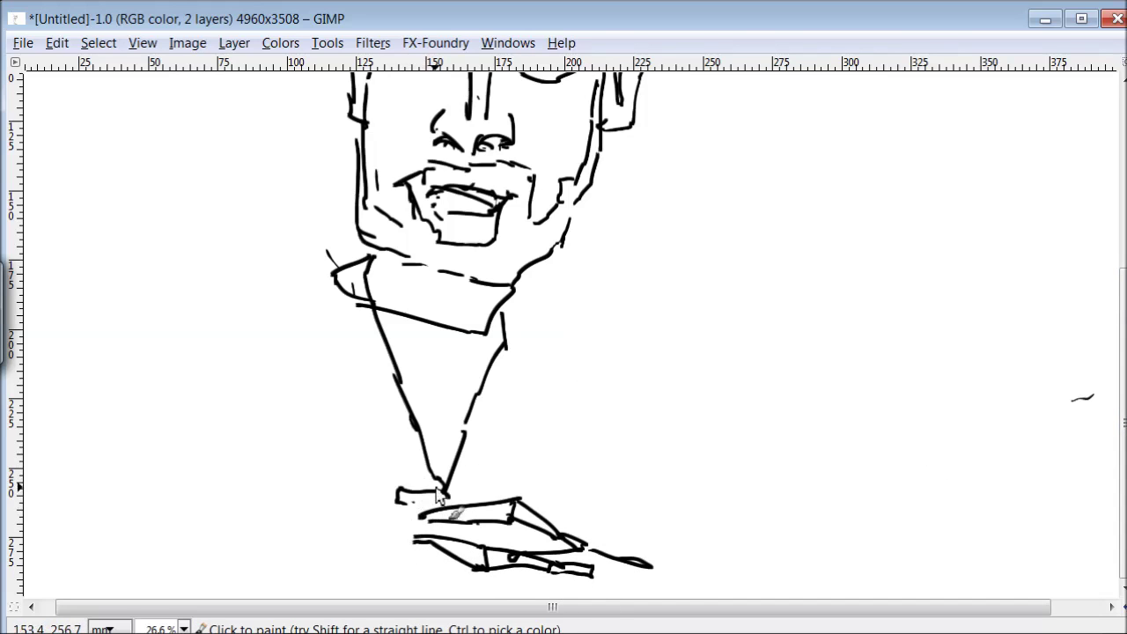
Step: Outline the shoulders, arms, torso and the other hand
mouse_move(415, 500)
left_mouse_down()
mouse_move(266, 580)
mouse_move(128, 568)
mouse_move(145, 454)
left_mouse_up()
left_click_drag(282, 284, 346, 255)
left_click_drag(262, 282, 97, 377)
mouse_move(509, 307)
left_mouse_down()
mouse_move(573, 333)
mouse_move(671, 414)
mouse_move(662, 539)
left_mouse_up()
mouse_move(234, 416)
left_mouse_down()
mouse_move(226, 491)
mouse_move(251, 447)
mouse_move(332, 432)
mouse_move(349, 398)
mouse_move(401, 460)
mouse_move(431, 420)
left_mouse_up()
Step: Add rough lettering strokes across the chest
left_click_drag(447, 365, 444, 441)
mouse_move(458, 392)
left_mouse_down()
mouse_move(463, 442)
mouse_move(510, 453)
mouse_move(600, 532)
left_mouse_up()
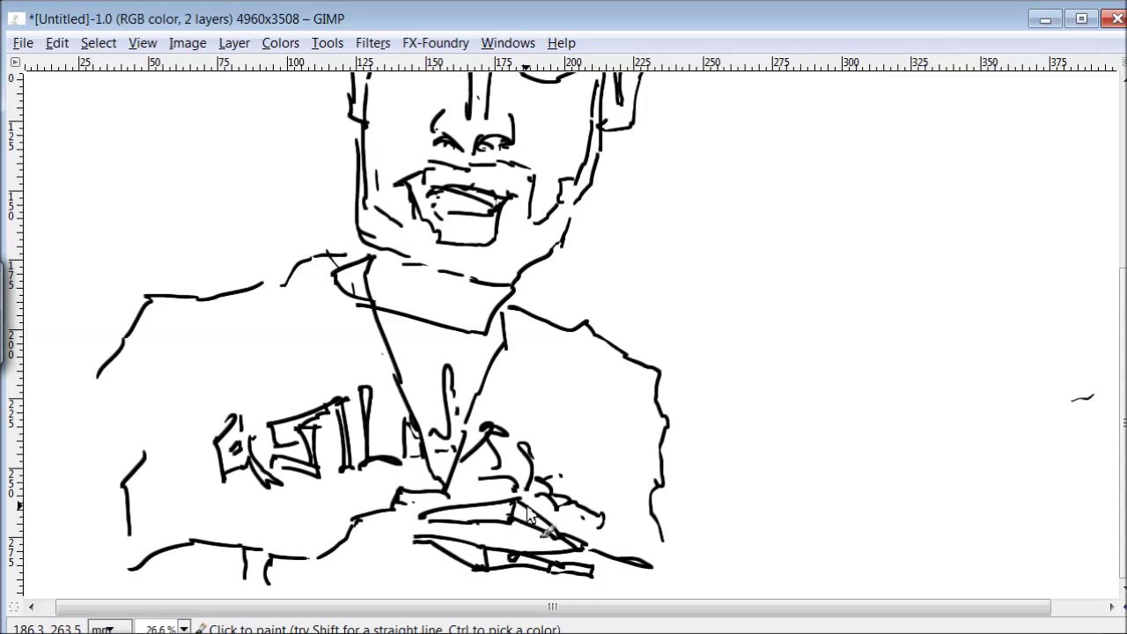
scroll(150, 432, "left", 1)
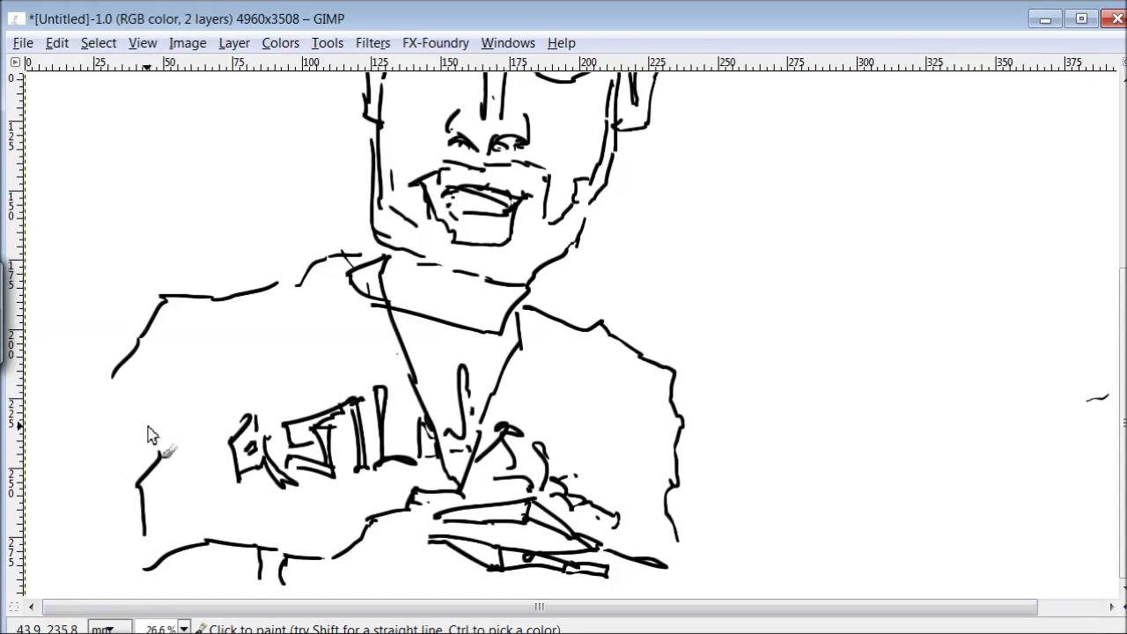
Step: Sketch bushes to the left of the head
scroll(265, 396, "up", 2)
scroll(409, 336, "up", 4)
mouse_move(356, 275)
left_mouse_down()
mouse_move(287, 264)
mouse_move(187, 134)
left_mouse_up()
mouse_move(159, 177)
left_mouse_down()
mouse_move(121, 258)
mouse_move(59, 277)
left_mouse_up()
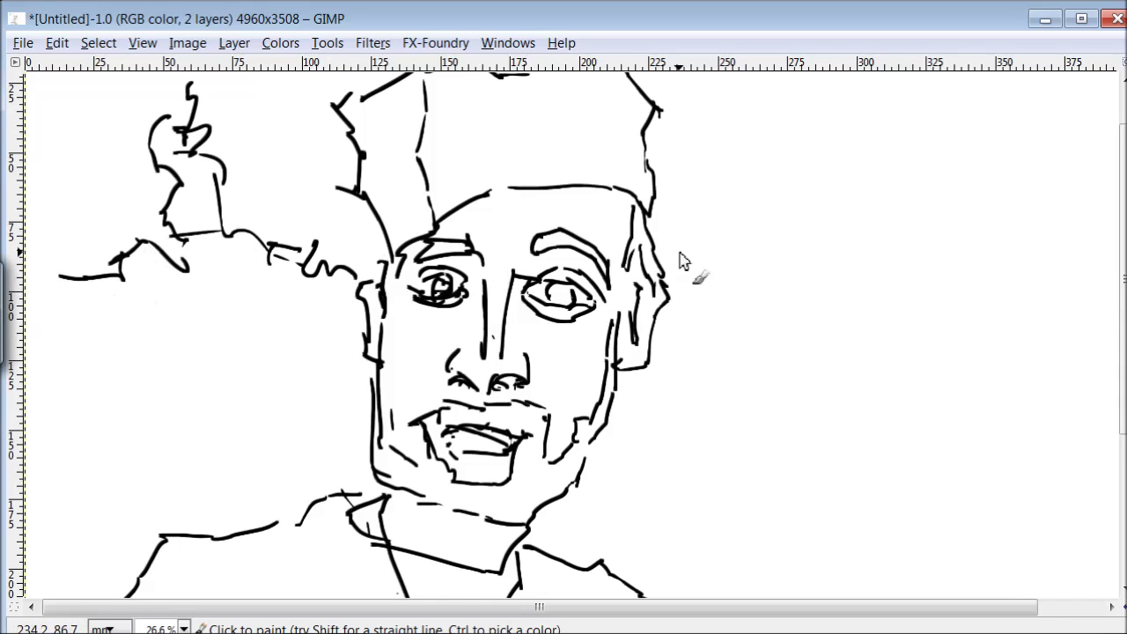
Step: Draw the long horizontal wall lines right of the head
left_click_drag(672, 268, 906, 231)
left_click_drag(1004, 238, 1031, 237)
left_click_drag(682, 288, 972, 253)
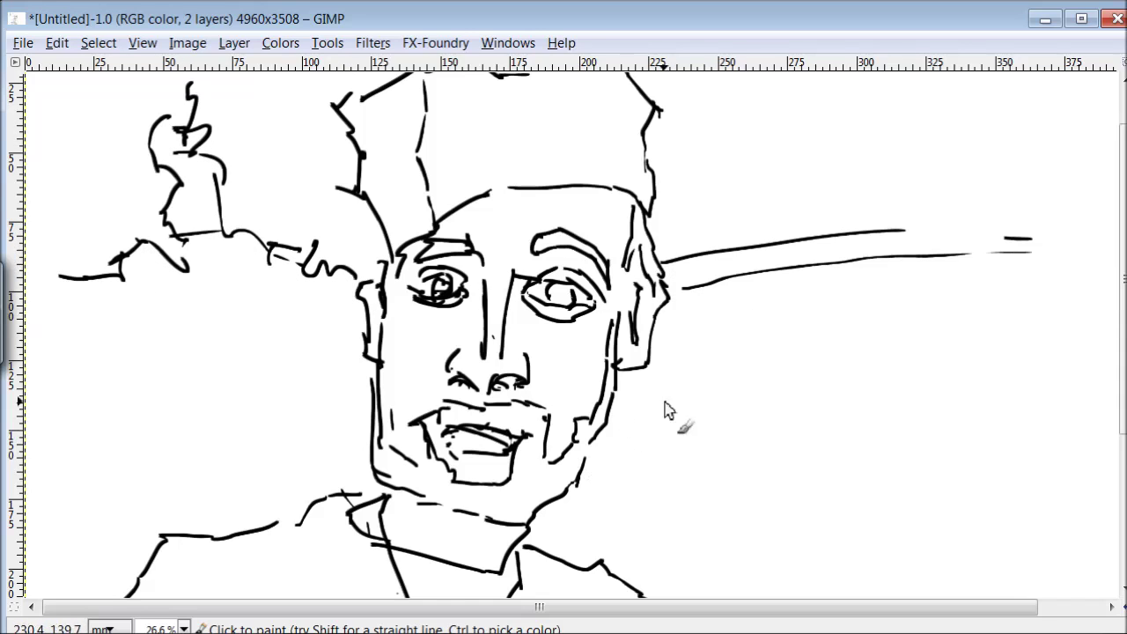
left_click_drag(614, 559, 1045, 511)
mouse_move(690, 453)
left_mouse_down()
mouse_move(729, 390)
mouse_move(683, 454)
left_mouse_up()
left_click_drag(739, 374, 754, 328)
Step: Sketch the boxy building, its details and the bushes at right
left_click_drag(750, 454, 779, 432)
left_click_drag(854, 303, 850, 355)
left_click_drag(864, 306, 868, 351)
mouse_move(923, 287)
left_mouse_down()
mouse_move(888, 368)
mouse_move(893, 419)
mouse_move(1039, 372)
mouse_move(923, 269)
left_mouse_up()
left_click_drag(761, 207, 828, 162)
mouse_move(846, 165)
left_mouse_down()
mouse_move(861, 132)
mouse_move(916, 181)
mouse_move(969, 203)
left_mouse_up()
left_click_drag(986, 212, 1065, 243)
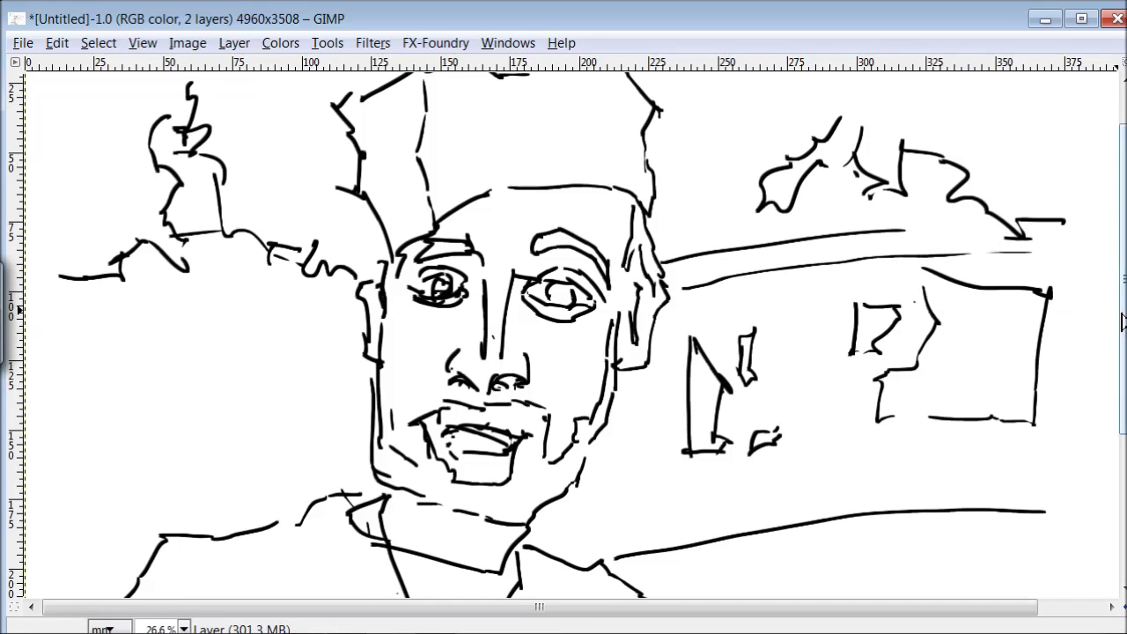
scroll(1012, 247, "up", 1)
left_click_drag(775, 139, 841, 154)
mouse_move(518, 158)
left_mouse_down()
mouse_move(509, 211)
mouse_move(530, 213)
left_mouse_up()
Step: Add texture strokes through the middle and right side of the hair
mouse_move(438, 181)
left_mouse_down()
mouse_move(490, 217)
mouse_move(476, 222)
left_mouse_up()
left_click_drag(537, 213, 572, 178)
mouse_move(547, 134)
left_mouse_down()
mouse_move(586, 141)
mouse_move(617, 172)
left_mouse_up()
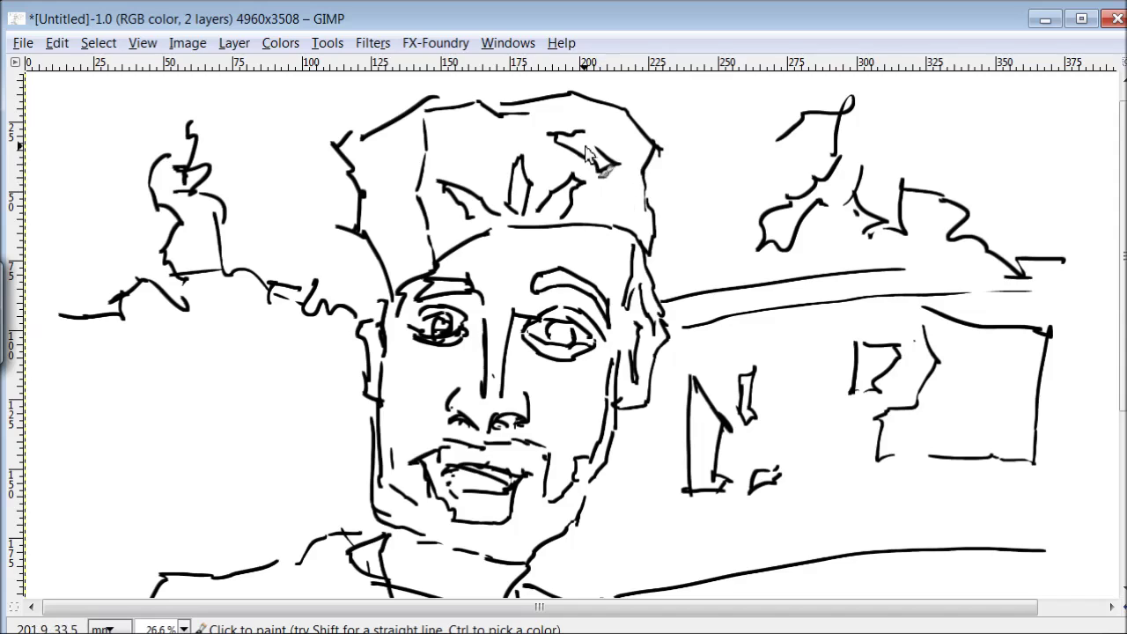
left_click_drag(588, 112, 625, 163)
left_click_drag(574, 211, 609, 177)
mouse_move(616, 216)
left_mouse_down()
mouse_move(627, 176)
mouse_move(636, 211)
left_mouse_up()
left_click_drag(651, 160, 626, 114)
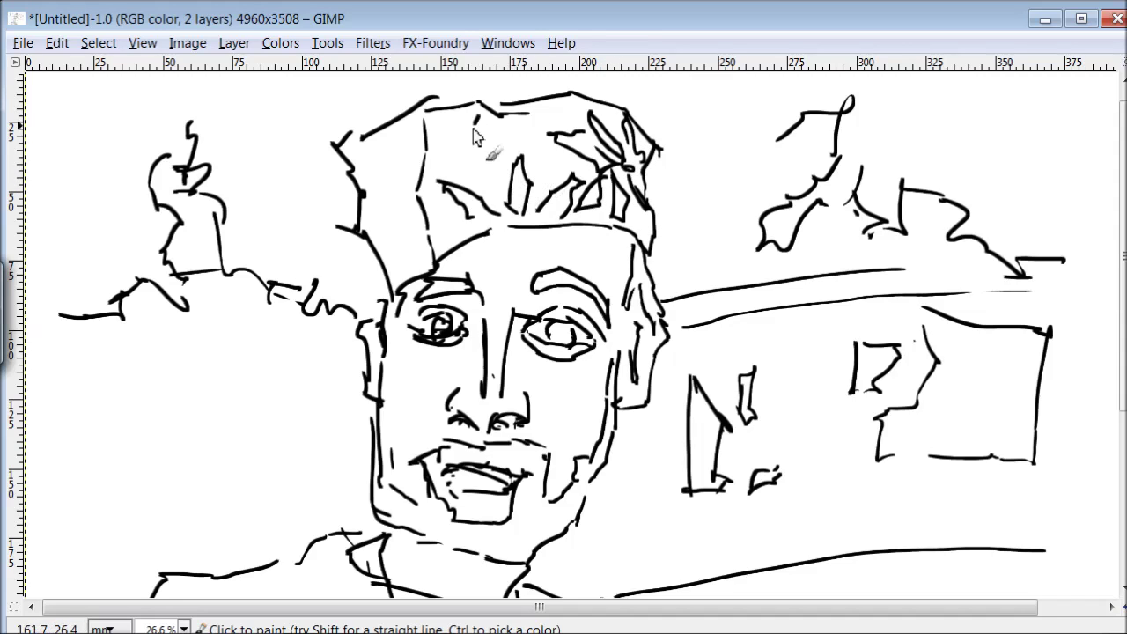
Step: Fill the upper-left and left hair with zigzag strokes; dab grey on the right cheek
left_click_drag(428, 141, 452, 117)
left_click_drag(458, 157, 490, 108)
left_click_drag(414, 127, 400, 220)
left_click_drag(359, 141, 377, 174)
left_click_drag(361, 211, 421, 189)
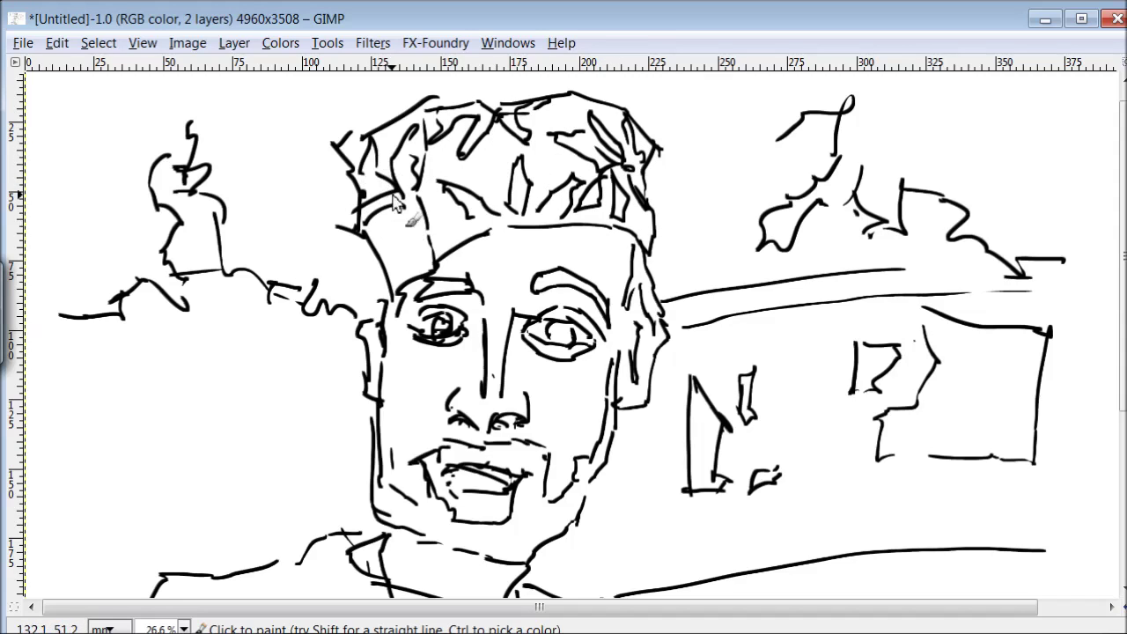
left_click_drag(377, 251, 414, 194)
left_click_drag(401, 229, 454, 188)
left_click_drag(396, 259, 464, 199)
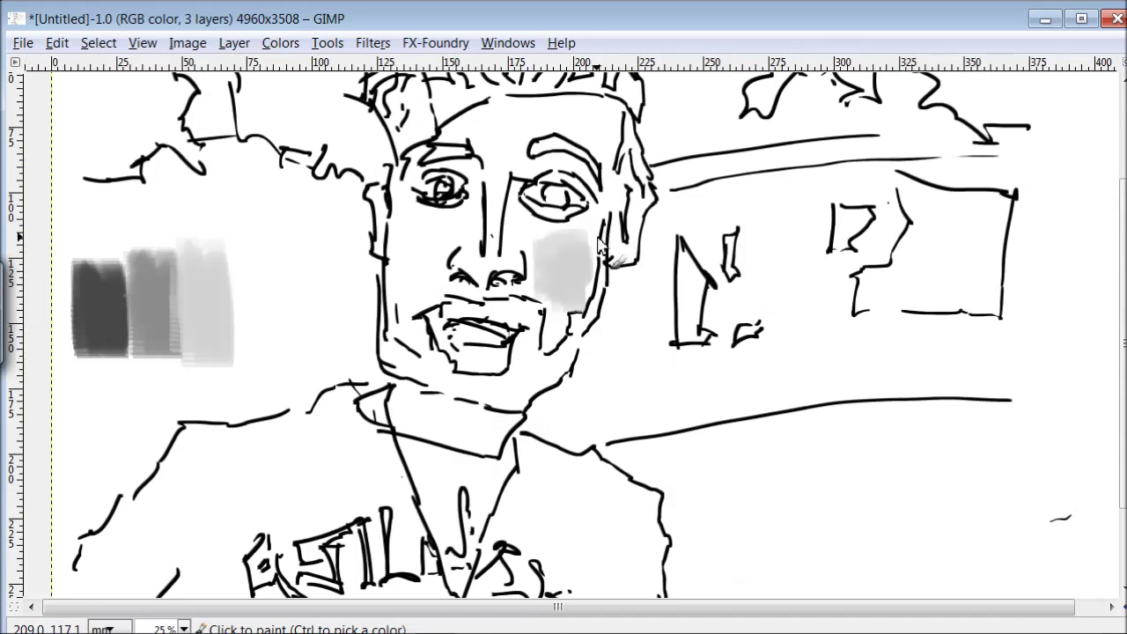
mouse_move(608, 255)
left_mouse_down()
mouse_move(581, 211)
mouse_move(601, 259)
left_mouse_up()
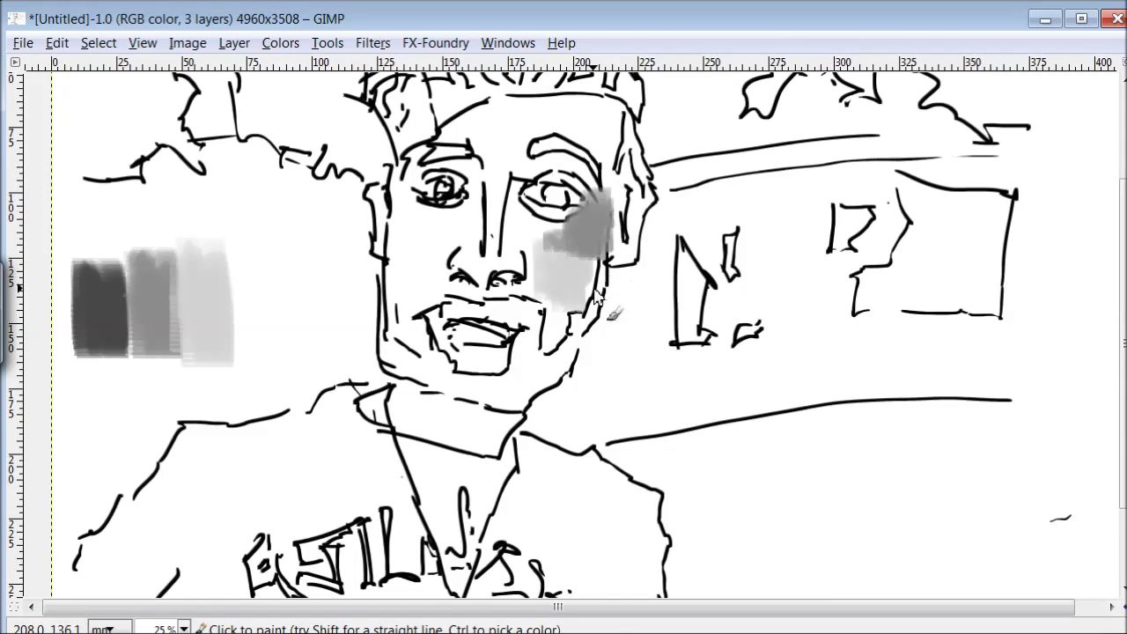
Step: Shade under the eyes, beside the nose and the left cheek in grey with a larger brush
left_click_drag(418, 198, 581, 204)
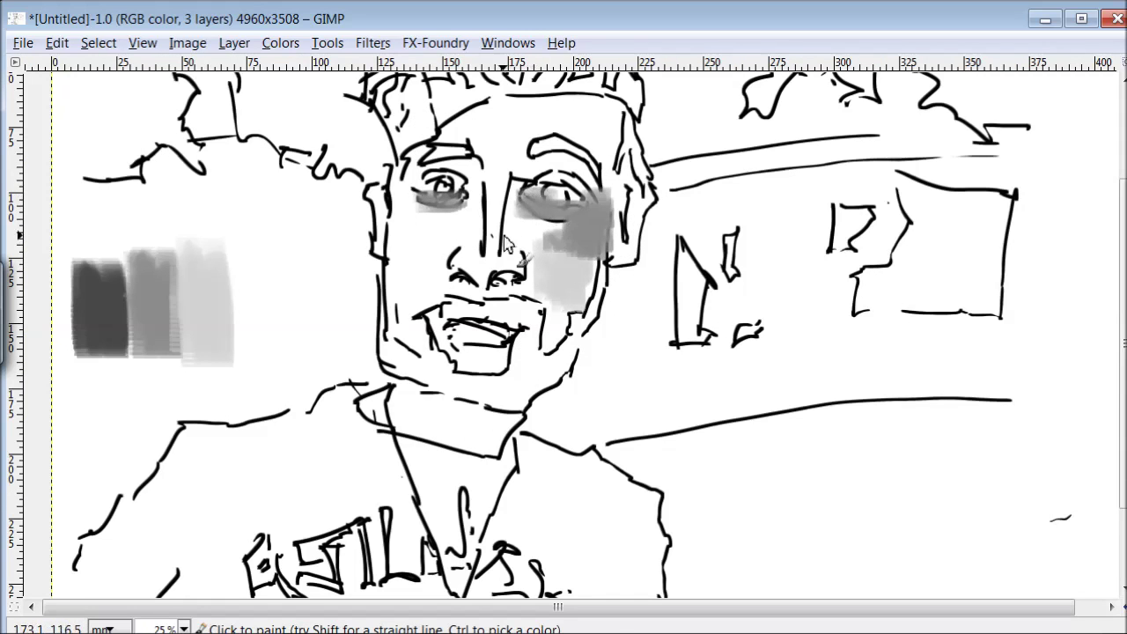
left_click_drag(526, 286, 533, 254)
key("bracketright")
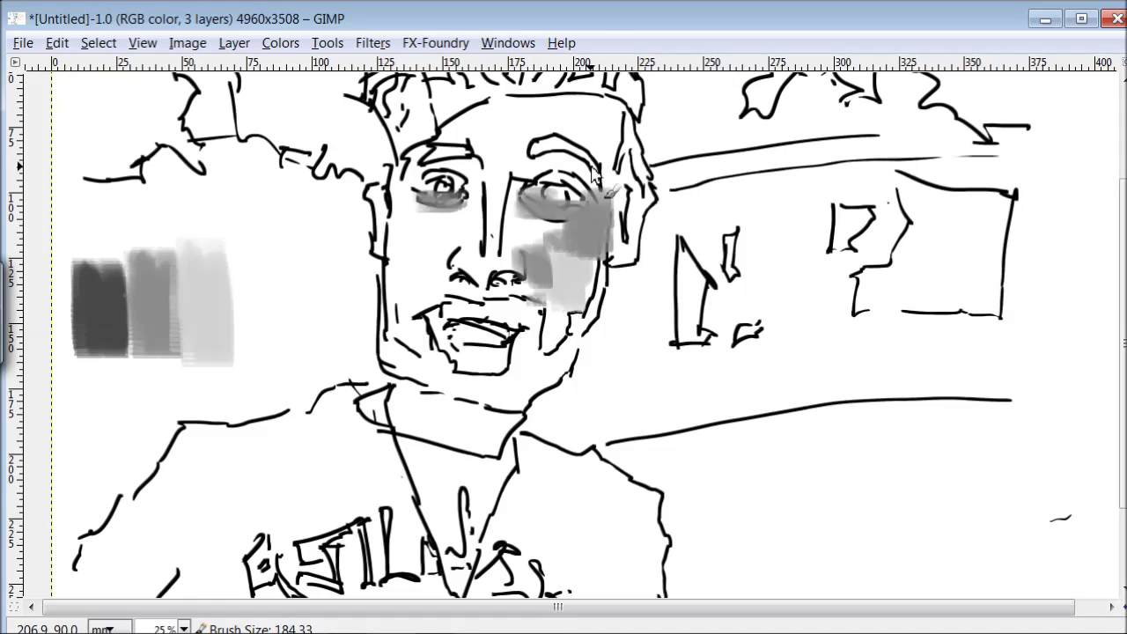
left_click_drag(444, 303, 495, 345)
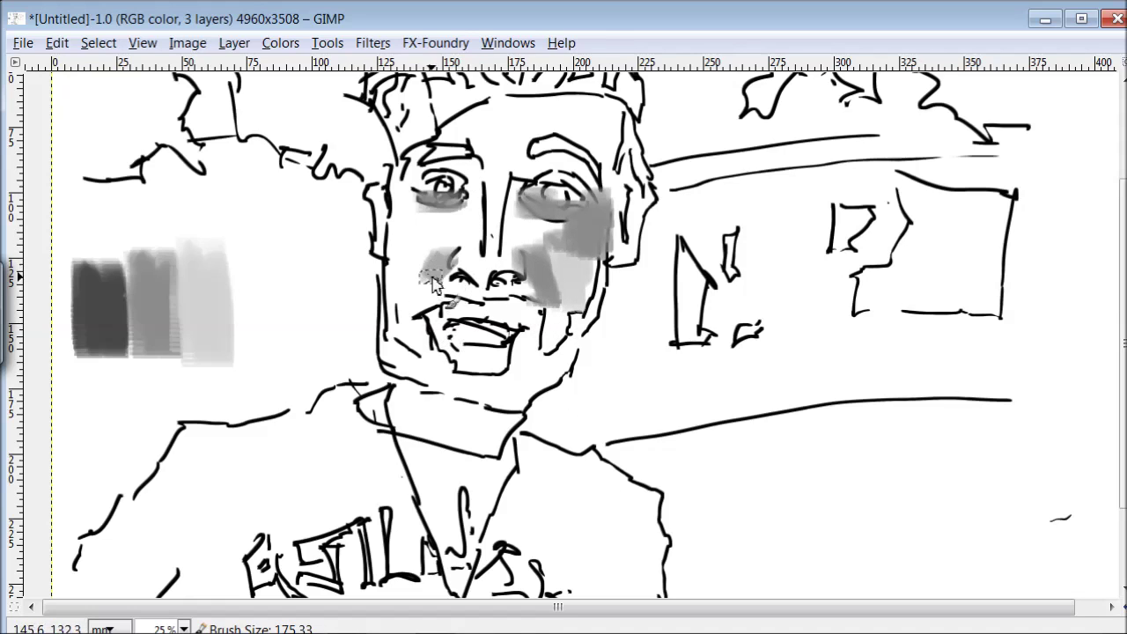
Step: Paint lighter grey on the left cheek, forehead, right brow and cheek
left_click(221, 296, "ctrl")
mouse_move(387, 318)
left_mouse_down()
mouse_move(397, 247)
mouse_move(414, 237)
left_mouse_up()
mouse_move(541, 88)
left_mouse_down()
mouse_move(464, 134)
mouse_move(508, 167)
mouse_move(608, 114)
mouse_move(596, 141)
left_mouse_up()
mouse_move(619, 227)
left_mouse_down()
mouse_move(592, 172)
mouse_move(497, 154)
left_mouse_up()
left_click_drag(467, 236, 509, 297)
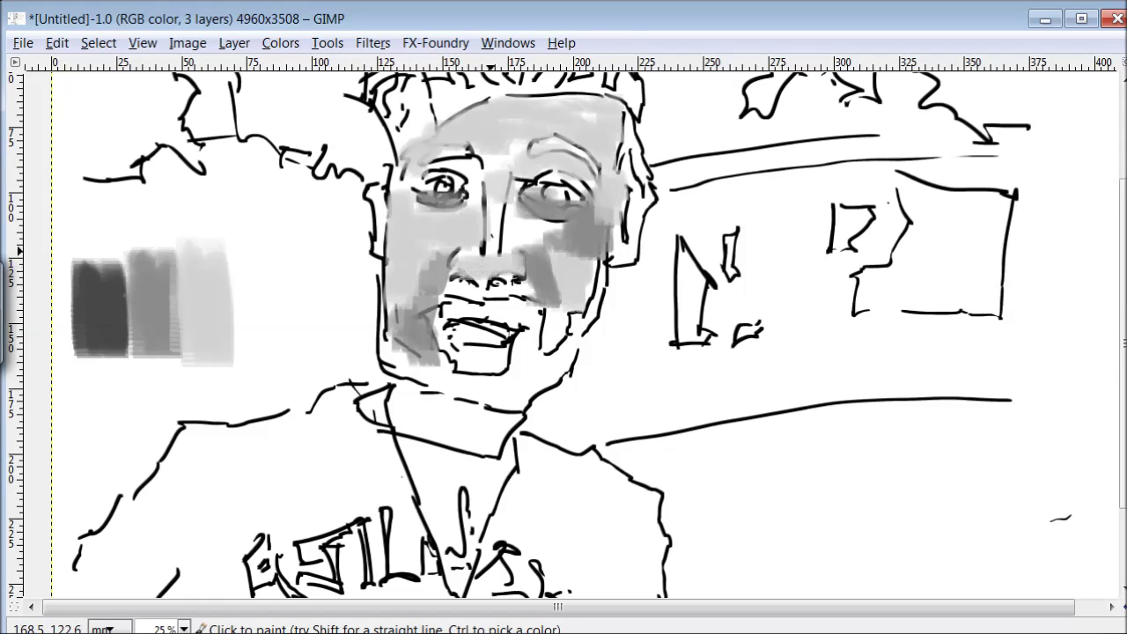
Step: Add mid-grey down the nose bridge, beside the nose and near the mouth
left_click_drag(495, 259, 493, 159)
left_click_drag(493, 159, 492, 264)
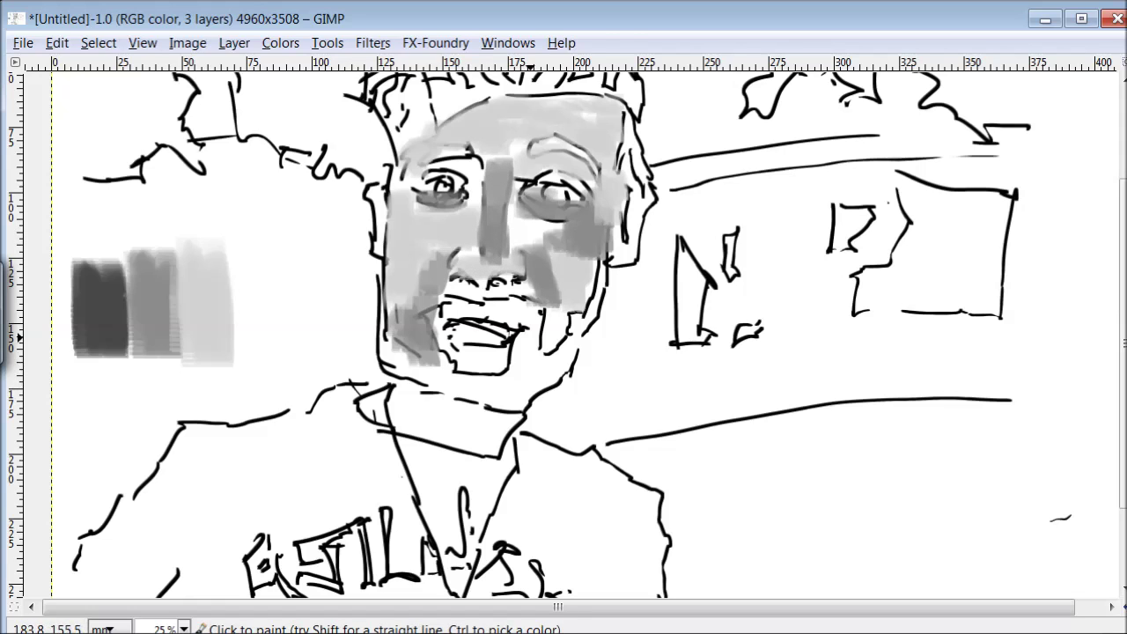
left_click(478, 291, "ctrl")
left_click_drag(564, 216, 516, 239)
left_click_drag(553, 312, 563, 348)
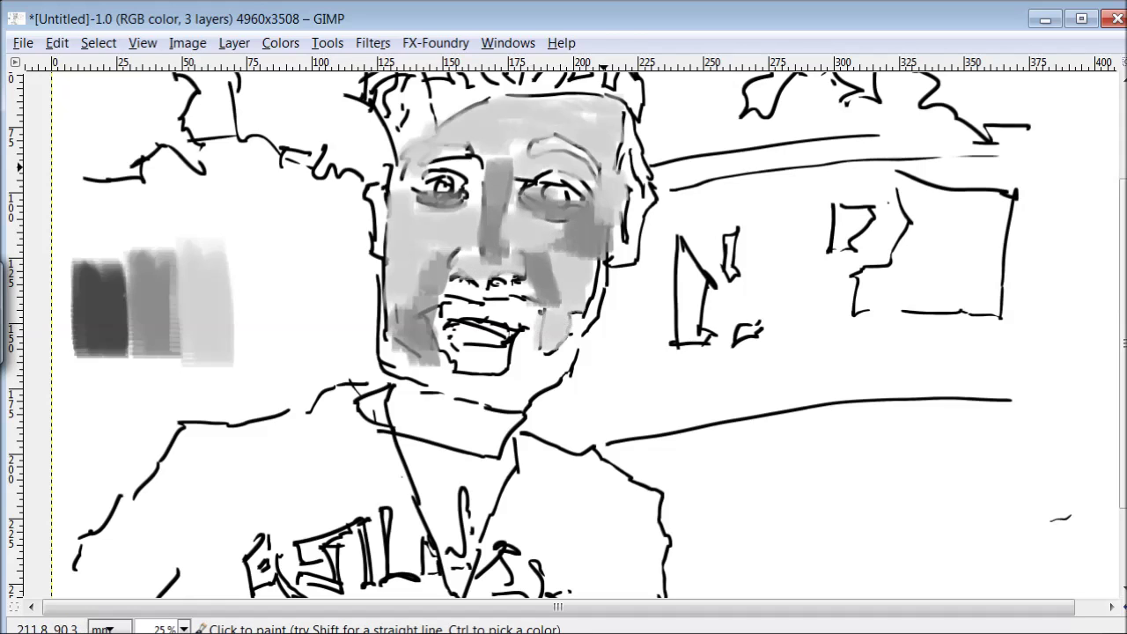
Step: Shade the jaw, chin and neck in grey
scroll(455, 284, "down", 3)
left_click_drag(494, 304, 498, 342)
mouse_move(387, 211)
left_mouse_down()
mouse_move(380, 295)
mouse_move(410, 308)
left_mouse_up()
left_click(160, 236, "ctrl")
mouse_move(480, 334)
left_mouse_down()
mouse_move(427, 285)
mouse_move(493, 326)
mouse_move(388, 281)
left_mouse_up()
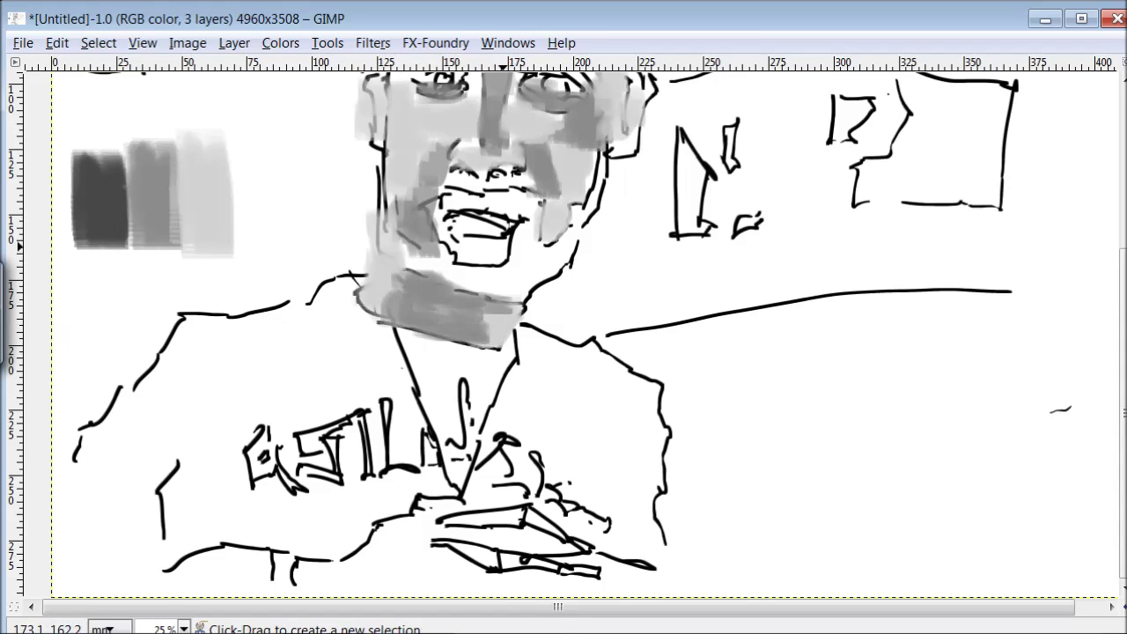
left_click_drag(525, 268, 490, 240)
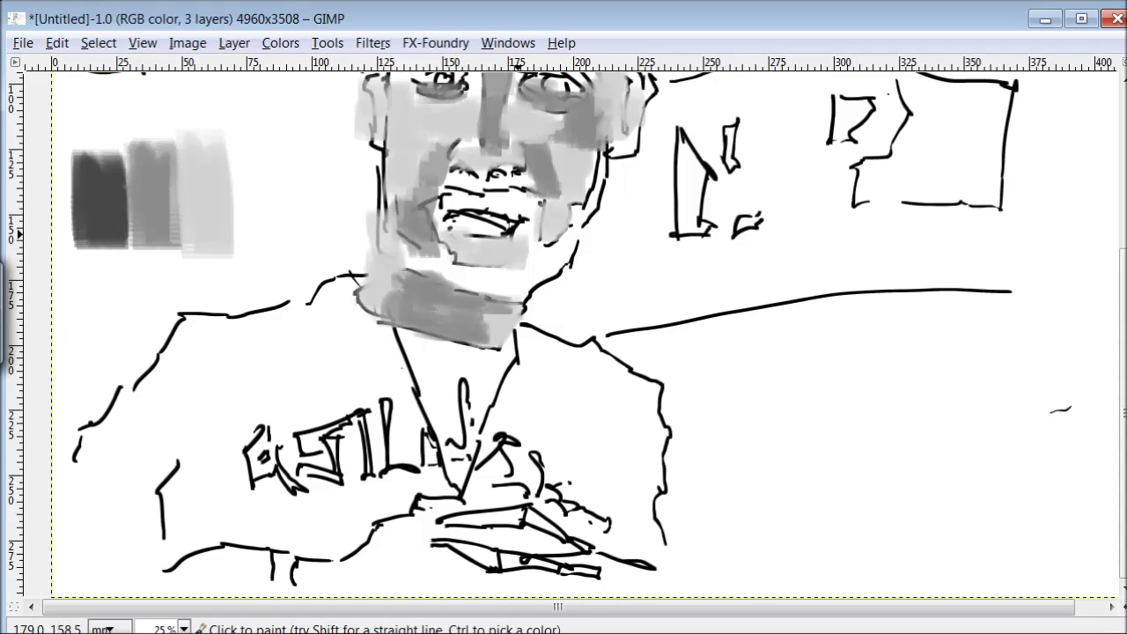
Step: Darken the areas above and below both eyes
scroll(511, 229, "up", 3)
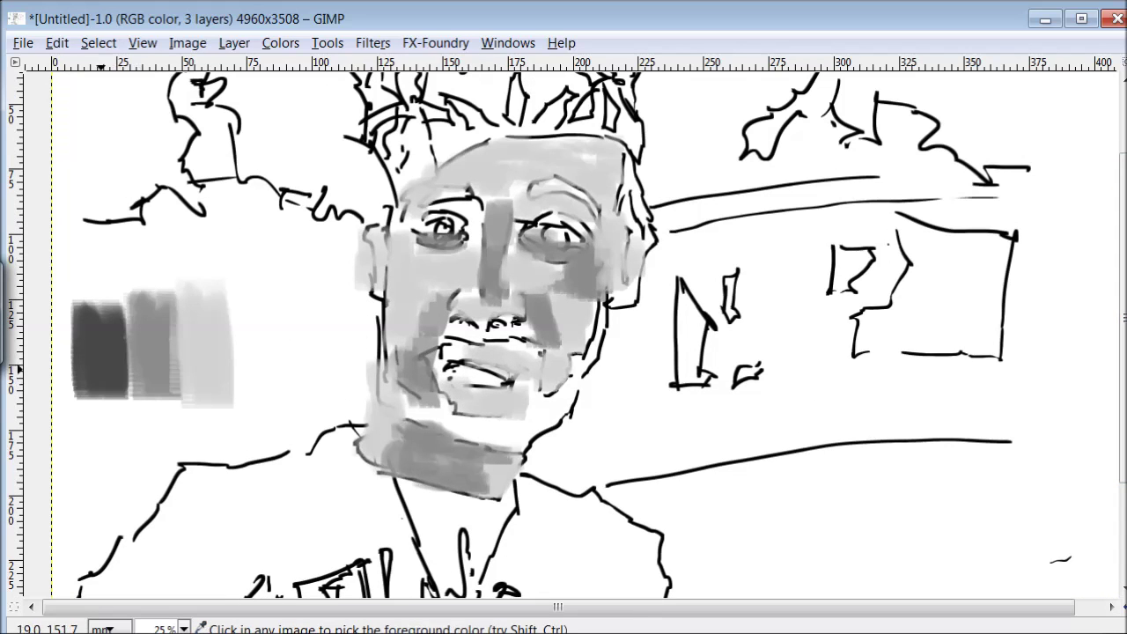
left_click_drag(536, 261, 581, 250)
left_click_drag(456, 239, 407, 237)
left_click_drag(538, 203, 577, 199)
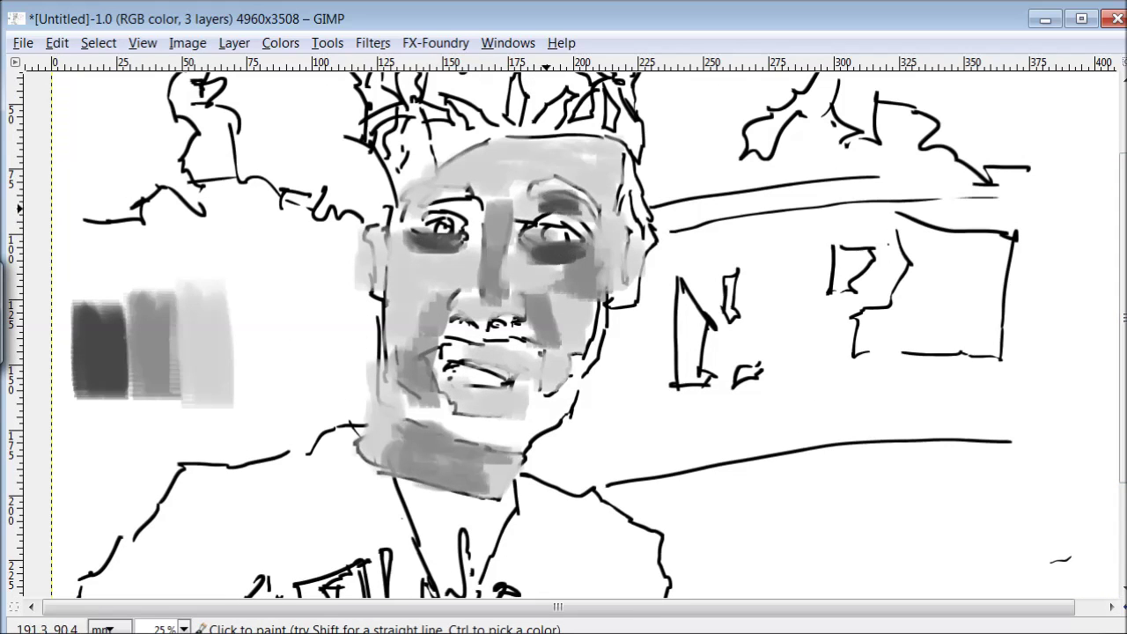
left_click_drag(475, 204, 412, 213)
Step: Paint a dark grey beard and moustache, and darken both eyebrows
mouse_move(469, 397)
left_mouse_down()
mouse_move(482, 426)
mouse_move(535, 426)
mouse_move(560, 418)
mouse_move(574, 370)
mouse_move(583, 377)
mouse_move(460, 427)
mouse_move(430, 425)
mouse_move(401, 375)
mouse_move(397, 396)
mouse_move(388, 322)
left_mouse_up()
mouse_move(461, 333)
left_mouse_down()
mouse_move(542, 363)
mouse_move(465, 335)
left_mouse_up()
left_click_drag(525, 196, 588, 211)
left_click_drag(467, 196, 419, 189)
Step: Paint dark hair down both sides of the head and begin filling the cap with navy
left_click_drag(622, 160, 636, 220)
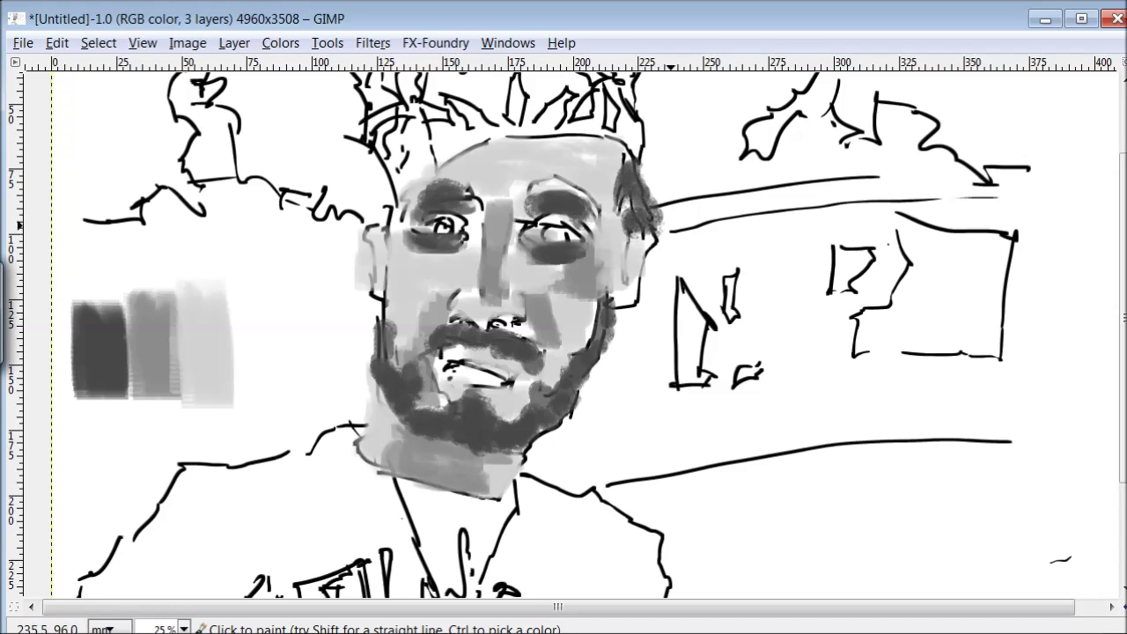
left_click_drag(396, 166, 383, 240)
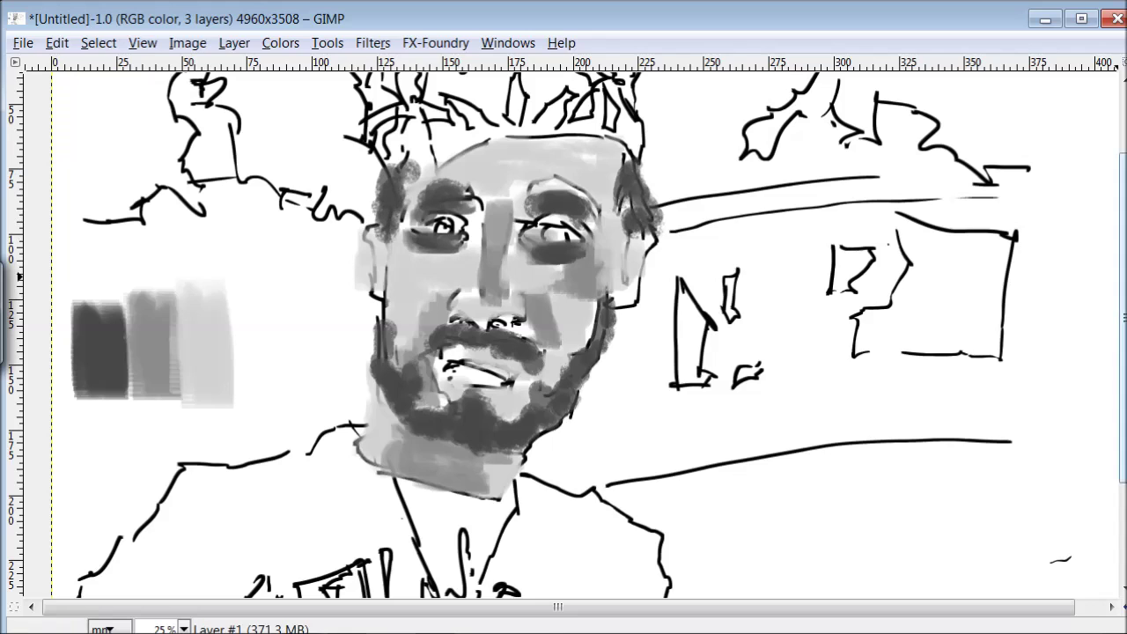
scroll(563, 264, "up", 3)
left_click_drag(264, 406, 264, 486)
left_click_drag(493, 162, 489, 207)
mouse_move(480, 140)
left_mouse_down()
mouse_move(539, 187)
mouse_move(467, 211)
mouse_move(431, 199)
left_mouse_up()
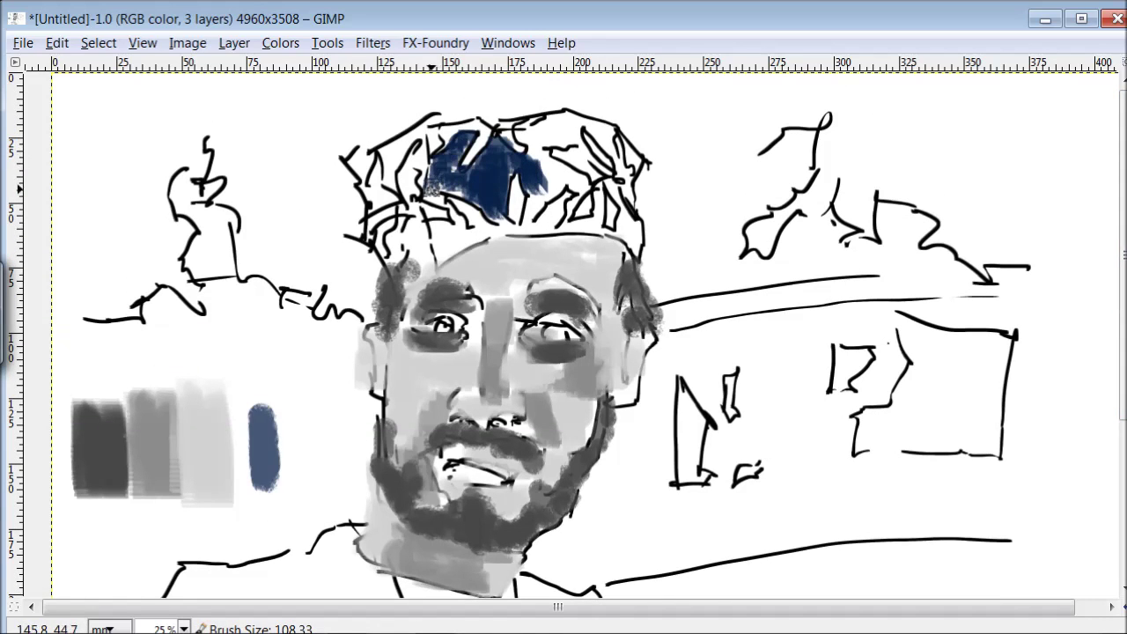
Step: Fill the hair with dark blue across the top, both sides and lower hairline
mouse_move(528, 207)
left_mouse_down()
mouse_move(558, 174)
mouse_move(537, 133)
mouse_move(564, 123)
mouse_move(603, 139)
left_mouse_up()
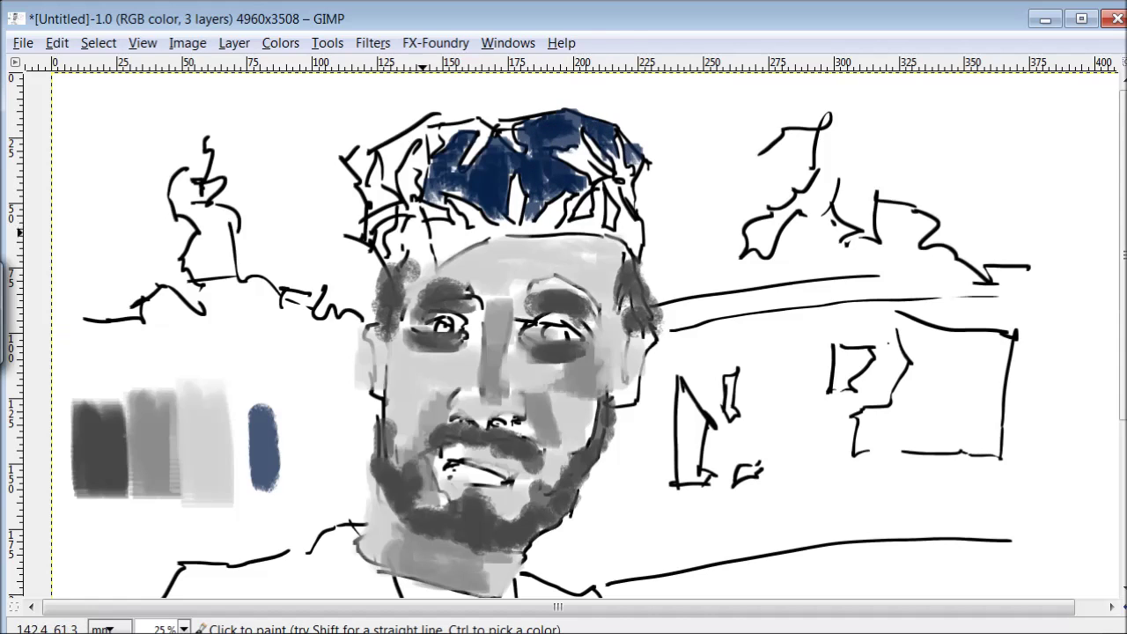
left_click_drag(454, 230, 385, 249)
mouse_move(362, 163)
left_mouse_down()
mouse_move(392, 172)
mouse_move(488, 149)
left_mouse_up()
left_click_drag(630, 208, 622, 236)
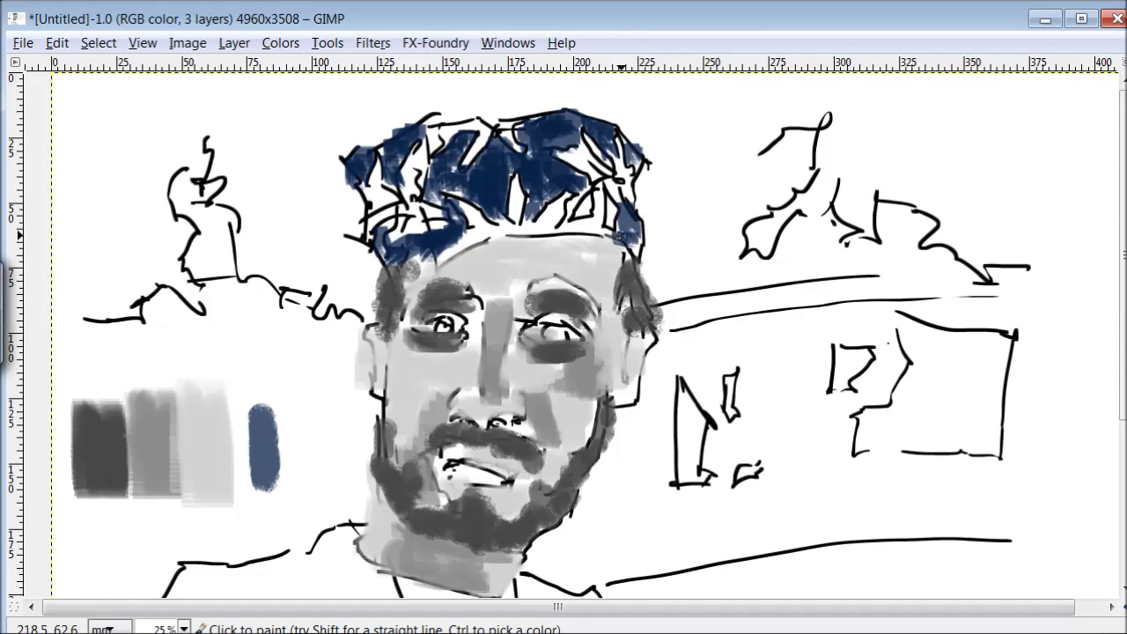
left_click_drag(442, 125, 430, 159)
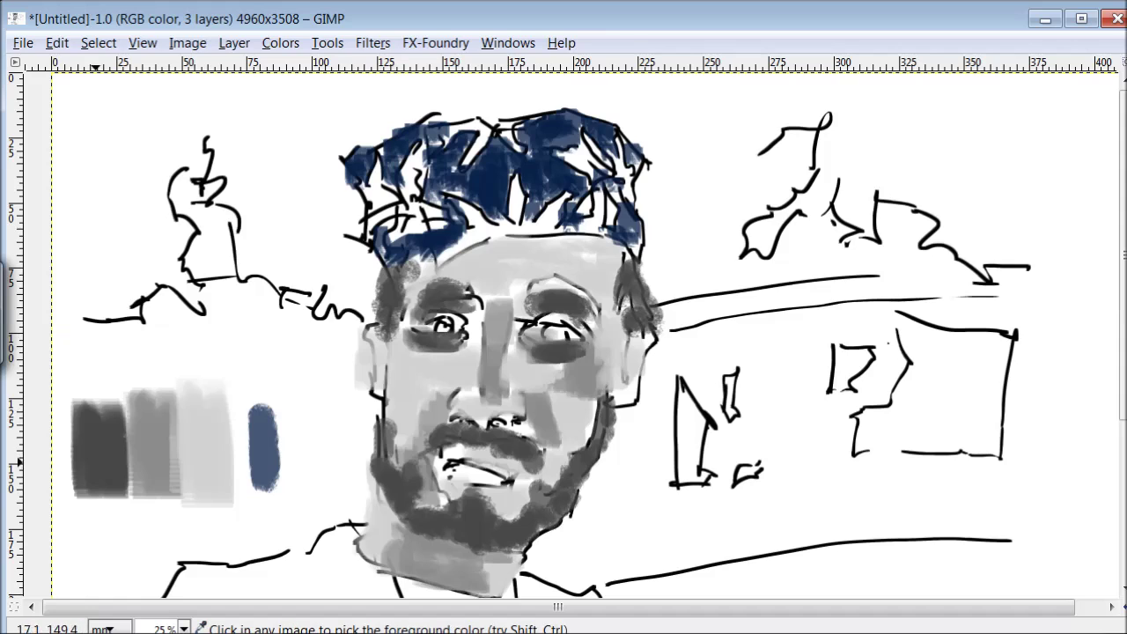
Step: Darken both eyes with grey, then add light-blue hair highlights with a 59.33 brush
left_click_drag(564, 339, 443, 331)
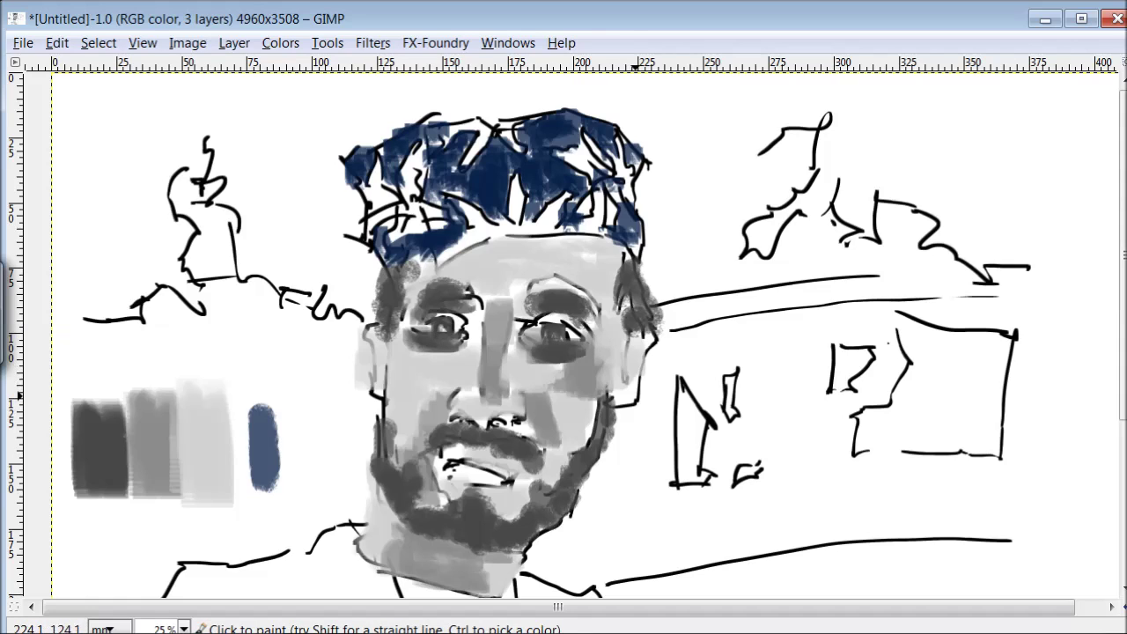
key("bracketleft")
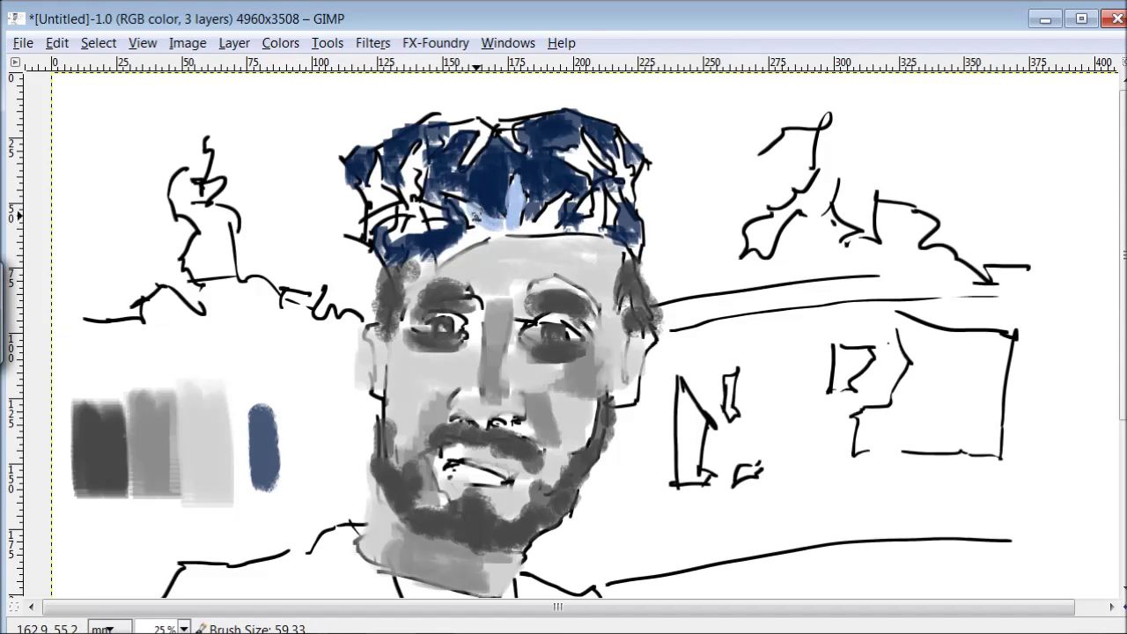
left_click_drag(587, 141, 584, 159)
left_click_drag(407, 148, 403, 208)
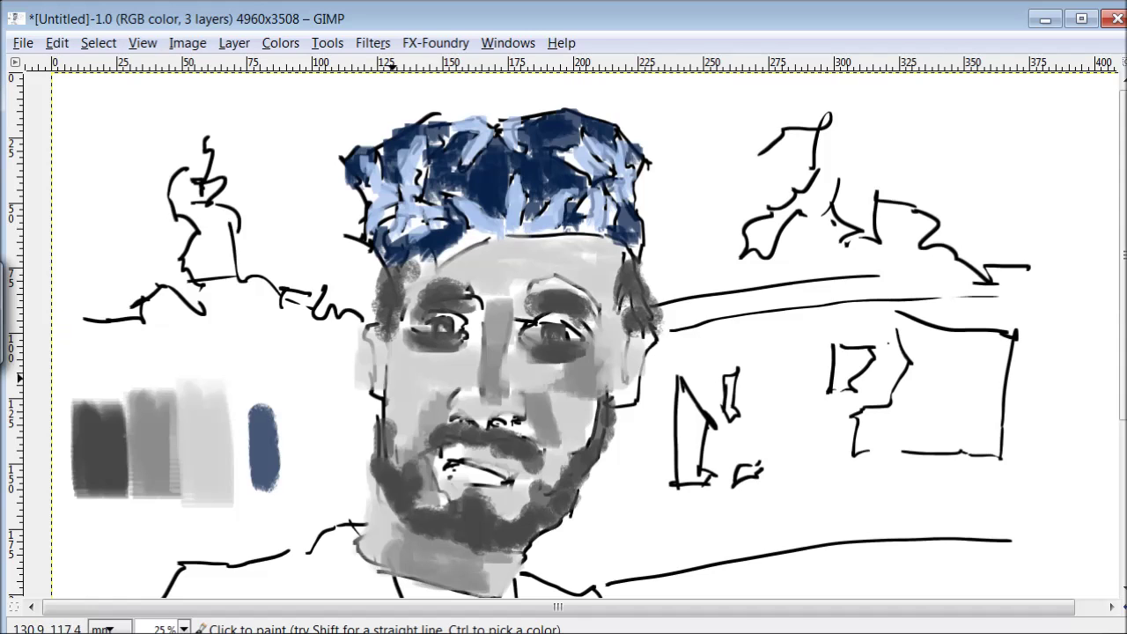
scroll(1039, 227, "down", 5)
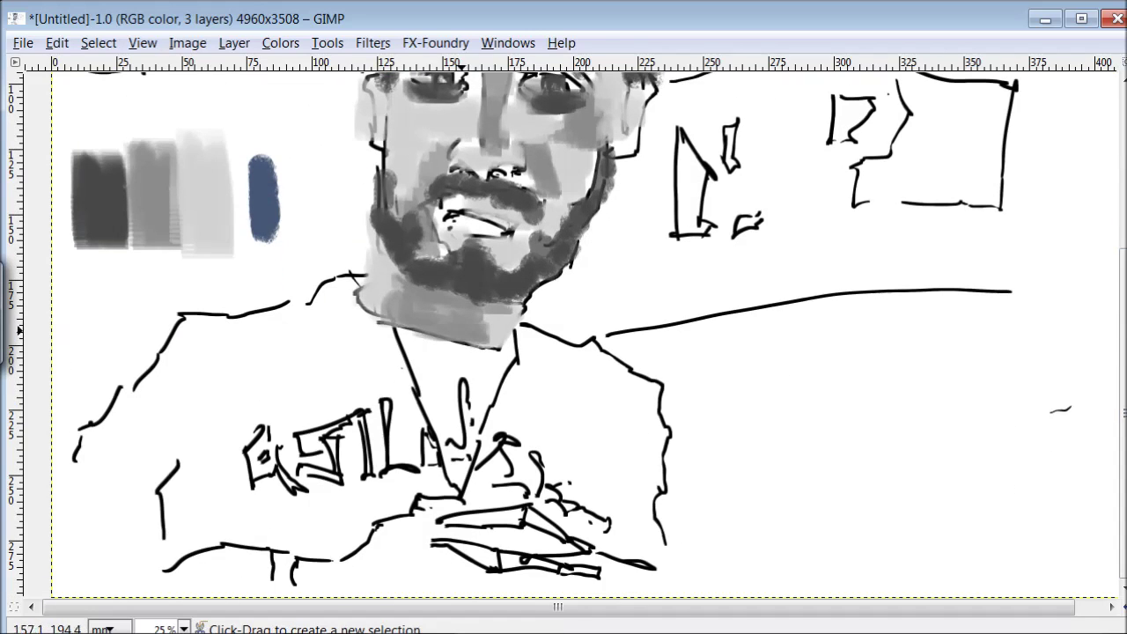
Step: Brush navy blue across the upper and lower shirt, working around the chest lettering
mouse_move(368, 362)
left_mouse_down()
mouse_move(298, 372)
mouse_move(321, 349)
mouse_move(291, 367)
mouse_move(262, 342)
mouse_move(359, 352)
left_mouse_up()
mouse_move(343, 283)
left_mouse_down()
mouse_move(365, 345)
mouse_move(400, 361)
mouse_move(227, 352)
mouse_move(251, 346)
mouse_move(154, 419)
mouse_move(157, 445)
mouse_move(217, 430)
mouse_move(274, 396)
mouse_move(421, 379)
left_mouse_up()
mouse_move(528, 328)
left_mouse_down()
mouse_move(636, 403)
mouse_move(647, 475)
mouse_move(626, 520)
mouse_move(607, 422)
mouse_move(543, 387)
mouse_move(530, 428)
mouse_move(604, 464)
mouse_move(478, 362)
mouse_move(455, 377)
mouse_move(501, 379)
mouse_move(431, 345)
left_mouse_up()
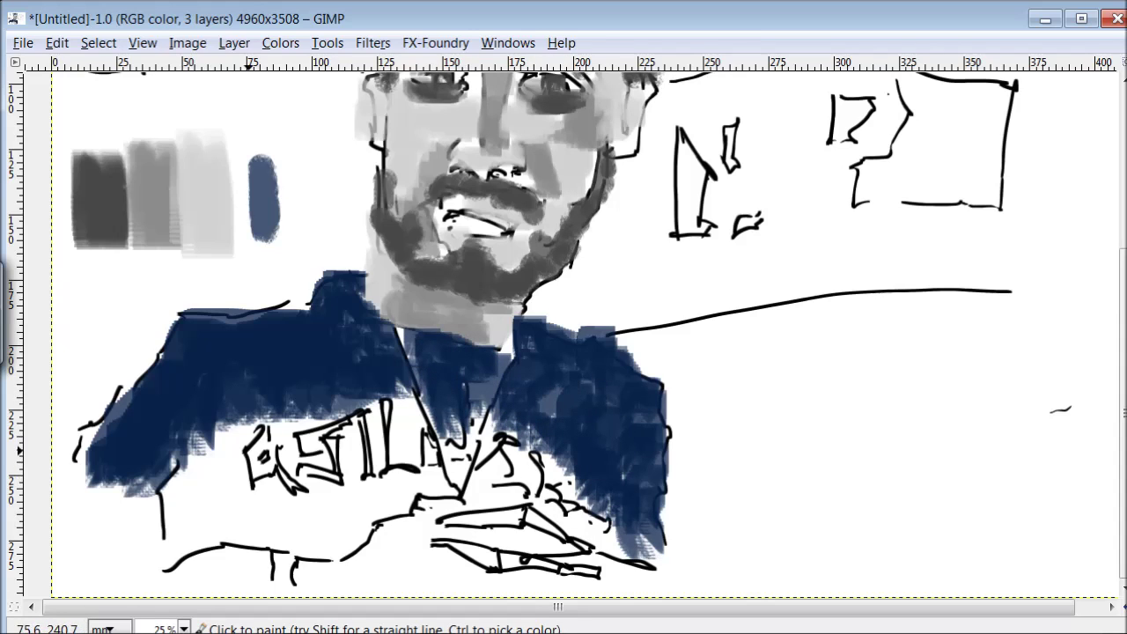
mouse_move(180, 526)
left_mouse_down()
mouse_move(214, 500)
mouse_move(291, 537)
mouse_move(397, 531)
mouse_move(486, 480)
mouse_move(387, 406)
left_mouse_up()
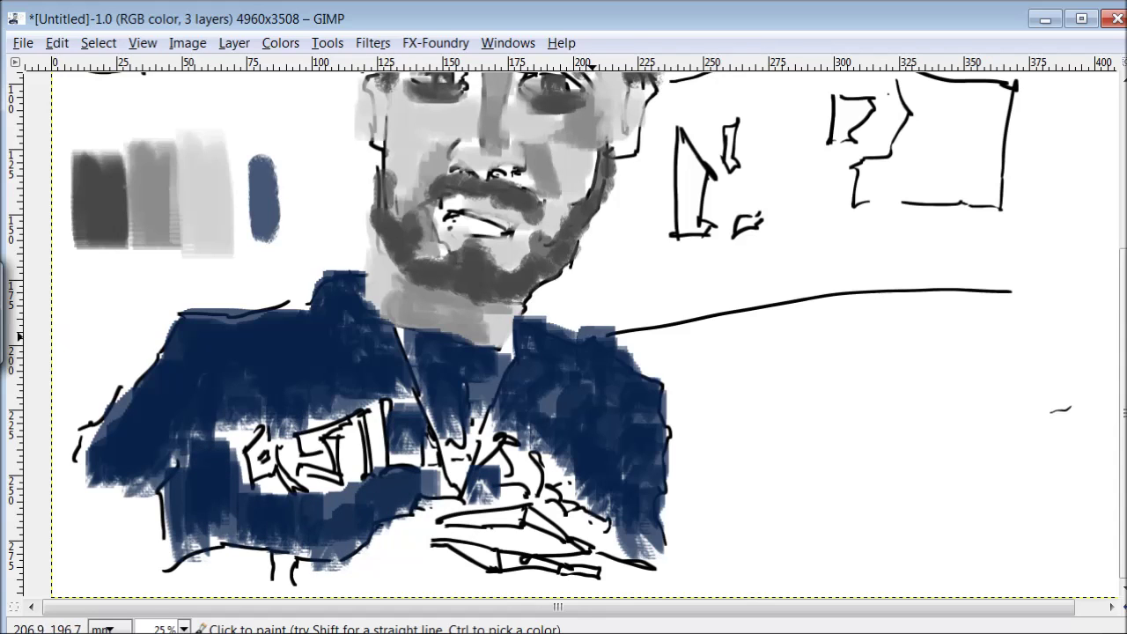
scroll(585, 343, "up", 3)
left_click_drag(327, 361, 361, 303)
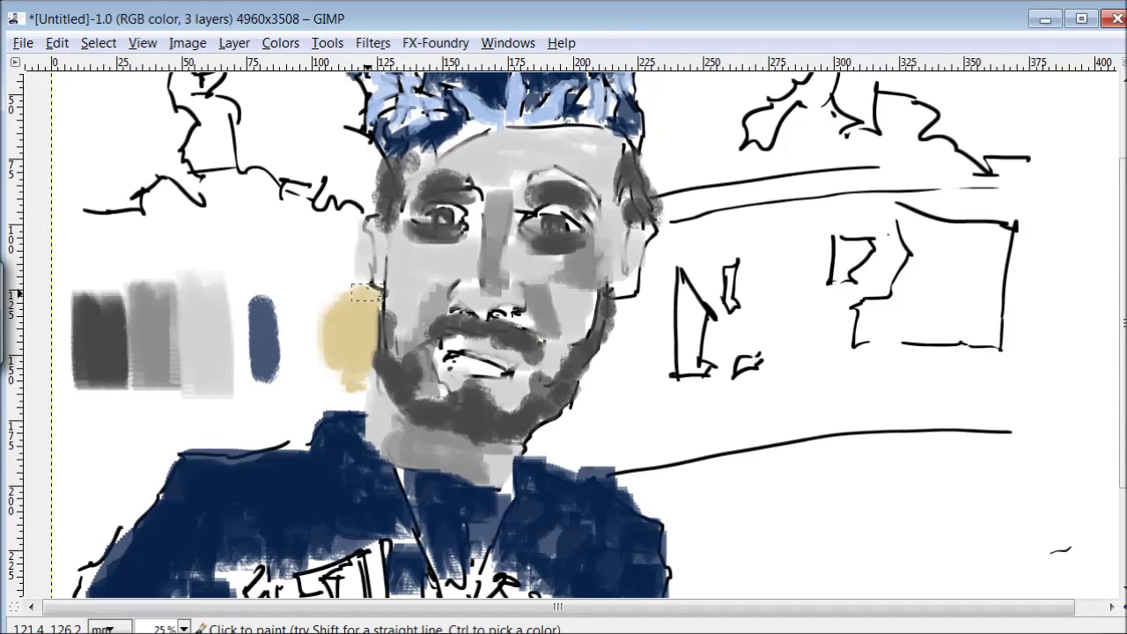
Step: Sweep beige across the left background beside the face and above the swatches
left_click_drag(356, 259, 352, 363)
mouse_move(301, 453)
left_mouse_down()
mouse_move(271, 432)
mouse_move(324, 216)
mouse_move(77, 231)
left_mouse_up()
left_click_drag(77, 231, 260, 238)
left_click_drag(274, 304, 224, 256)
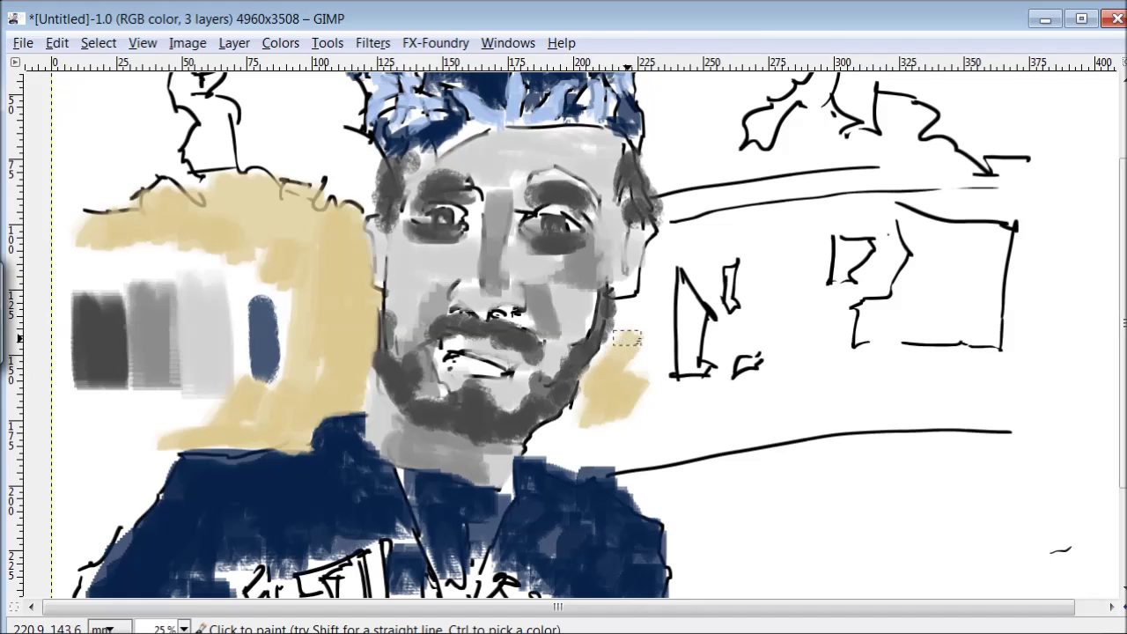
Step: Cover the right-side background with beige and start olive-brown left of the hair
mouse_move(577, 431)
left_mouse_down()
mouse_move(616, 422)
mouse_move(659, 339)
mouse_move(664, 279)
mouse_move(713, 308)
mouse_move(678, 431)
mouse_move(792, 370)
mouse_move(832, 303)
left_mouse_up()
mouse_move(807, 243)
left_mouse_down()
mouse_move(748, 352)
mouse_move(840, 226)
mouse_move(878, 277)
left_mouse_up()
mouse_move(827, 389)
left_mouse_down()
mouse_move(968, 372)
mouse_move(1002, 231)
mouse_move(987, 352)
left_mouse_up()
scroll(969, 315, "down", 3)
scroll(968, 316, "up", 5)
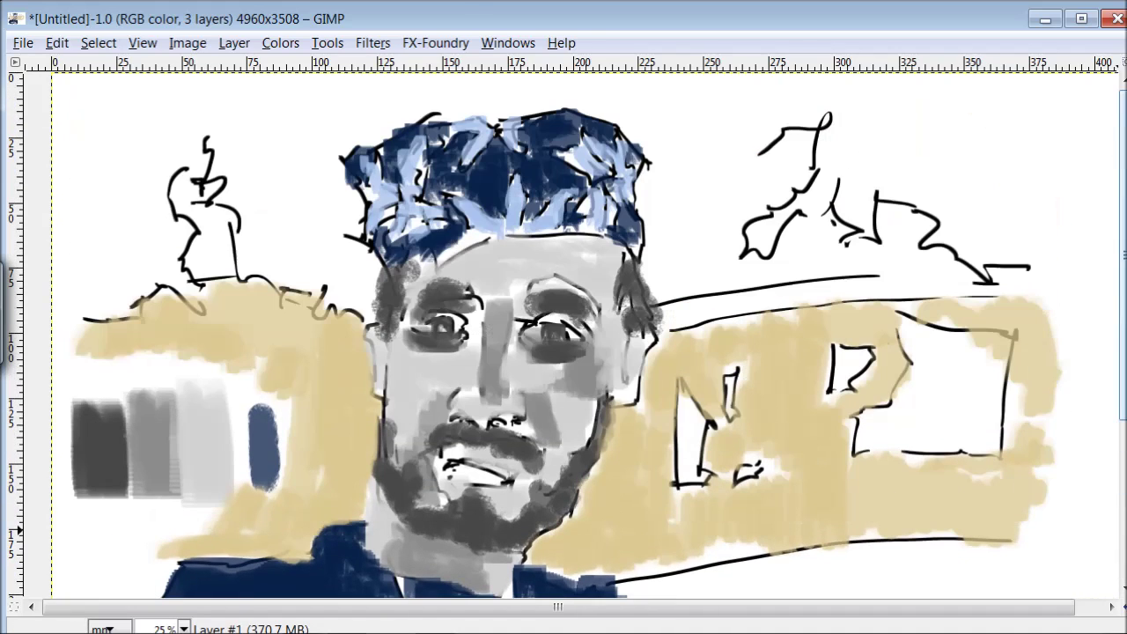
mouse_move(339, 289)
left_mouse_down()
mouse_move(298, 277)
mouse_move(257, 194)
mouse_move(313, 214)
mouse_move(356, 193)
mouse_move(282, 158)
mouse_move(358, 109)
left_mouse_up()
Step: Paint olive-brown across the upper background above and on both sides of the hair
mouse_move(510, 110)
left_mouse_down()
mouse_move(255, 92)
mouse_move(582, 93)
mouse_move(621, 152)
mouse_move(658, 181)
left_mouse_up()
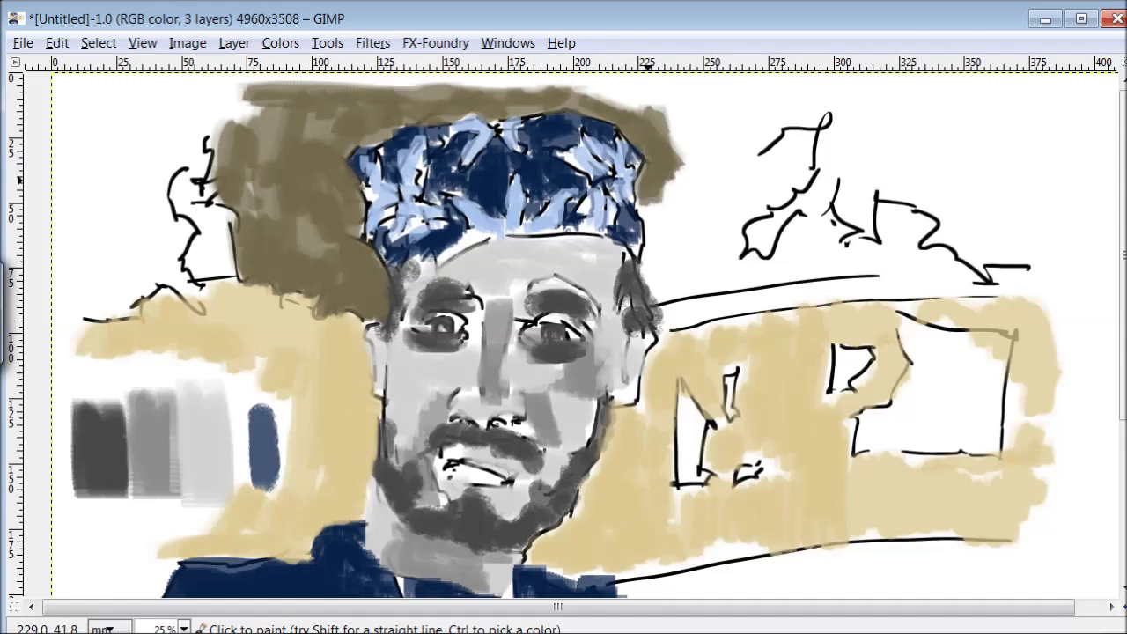
left_click_drag(672, 286, 707, 279)
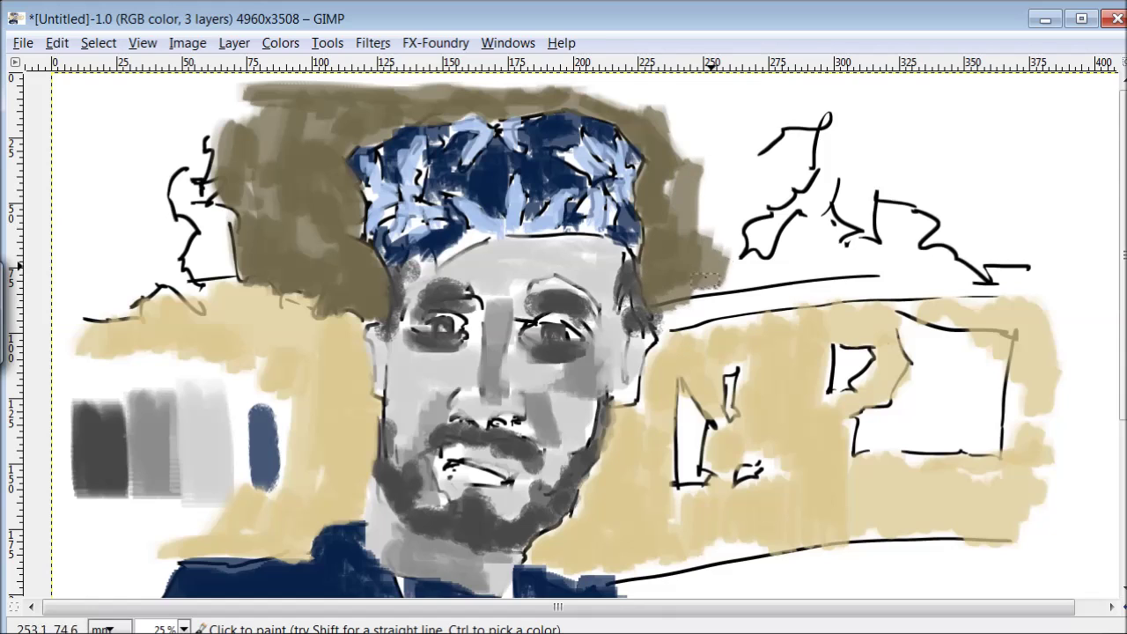
mouse_move(164, 260)
left_mouse_down()
mouse_move(132, 282)
mouse_move(176, 163)
mouse_move(105, 106)
mouse_move(106, 247)
left_mouse_up()
mouse_move(782, 205)
left_mouse_down()
mouse_move(714, 106)
mouse_move(775, 264)
mouse_move(889, 256)
mouse_move(1006, 121)
left_mouse_up()
left_click_drag(951, 97, 801, 221)
left_click_drag(775, 88, 846, 229)
Step: Paint olive-brown background on the left and right sides of the shirt
scroll(704, 369, "down", 4)
scroll(696, 379, "down", 1)
left_click_drag(682, 361, 708, 396)
mouse_move(685, 299)
left_mouse_down()
mouse_move(689, 291)
mouse_move(692, 406)
mouse_move(728, 293)
mouse_move(797, 310)
mouse_move(931, 303)
left_mouse_up()
mouse_move(143, 330)
left_mouse_down()
mouse_move(86, 392)
mouse_move(71, 375)
mouse_move(113, 345)
mouse_move(70, 330)
left_mouse_up()
scroll(897, 261, "up", 3)
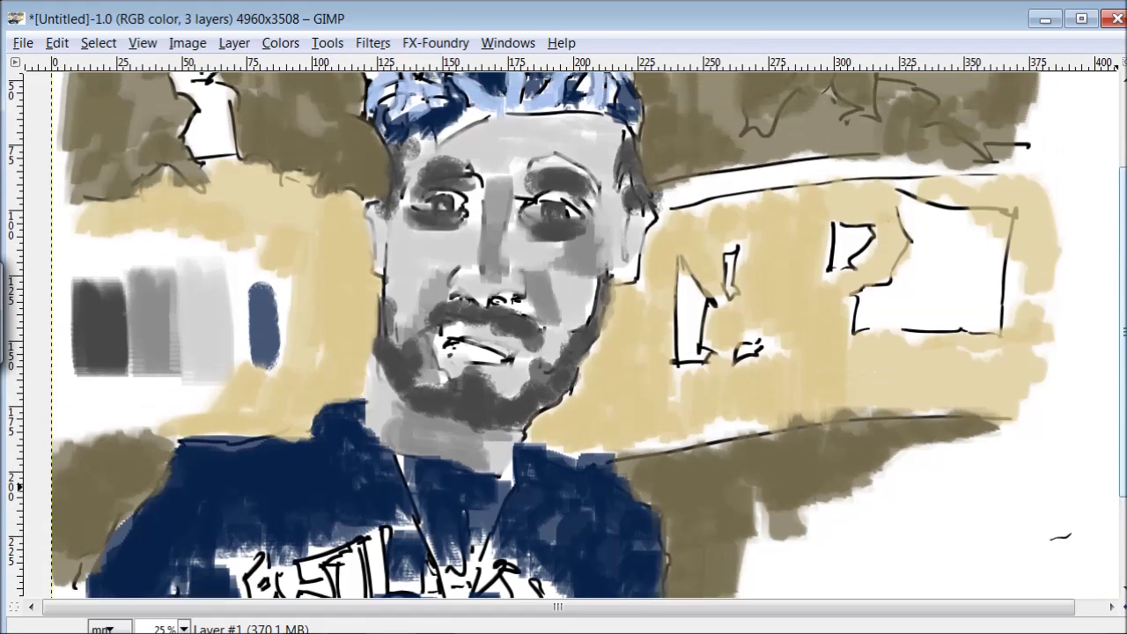
scroll(896, 261, "up", 3)
mouse_move(925, 321)
left_mouse_down()
mouse_move(889, 405)
mouse_move(931, 462)
mouse_move(1025, 348)
mouse_move(875, 365)
mouse_move(735, 426)
mouse_move(698, 476)
mouse_move(674, 462)
left_mouse_up()
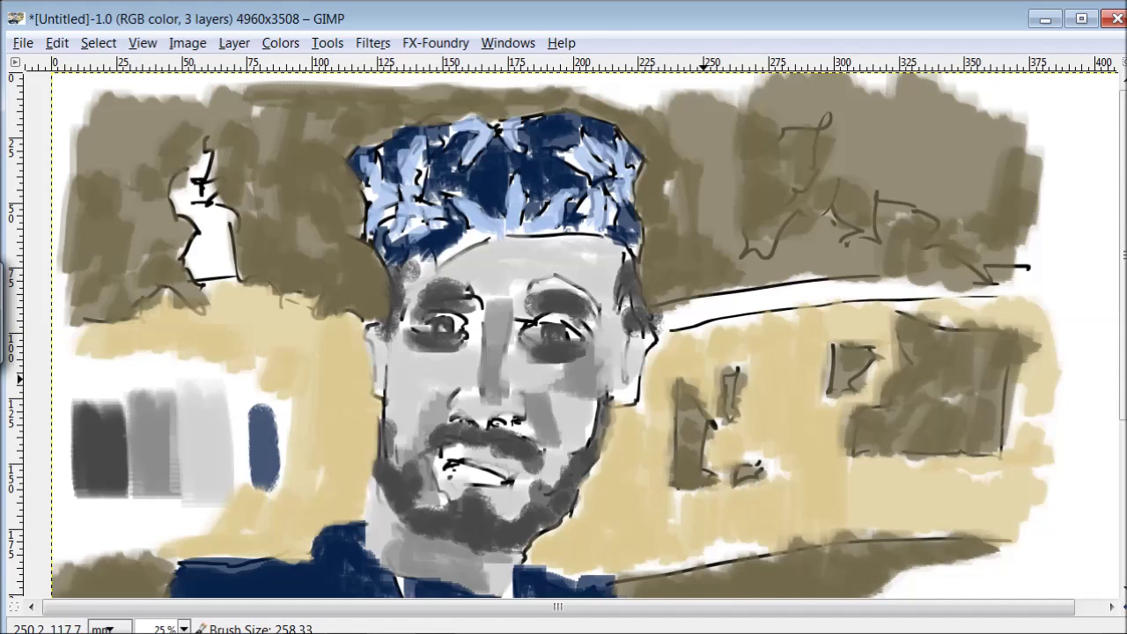
left_click(143, 42)
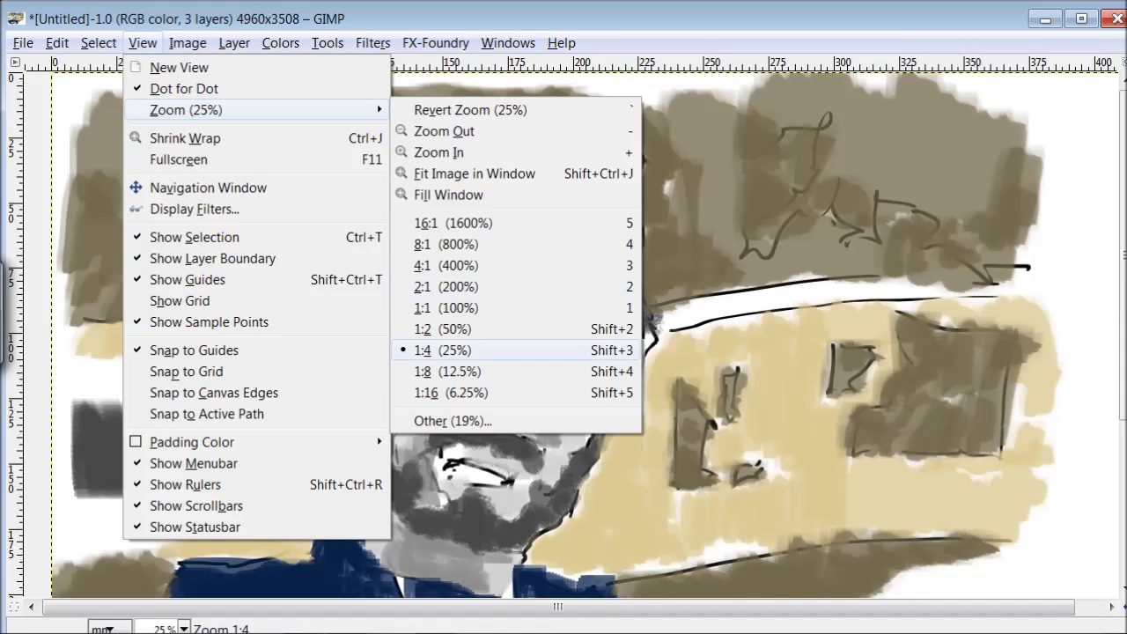
Step: View the whole image at 1:16, zoom back to the face, and paint beige over the swatches
left_click(431, 501)
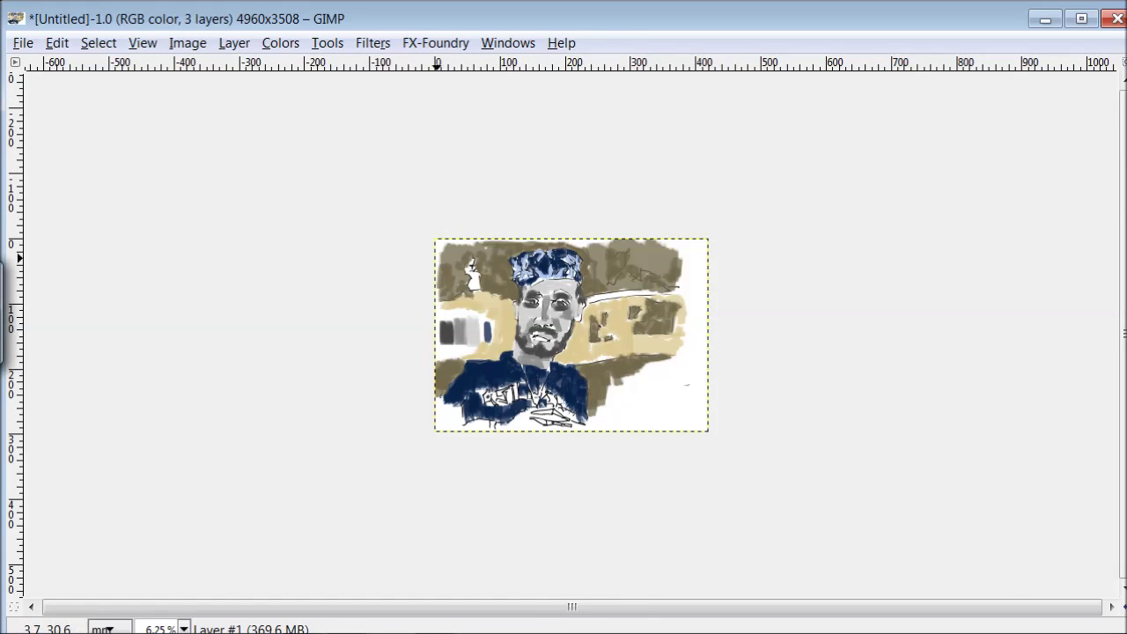
left_click_drag(439, 259, 609, 414)
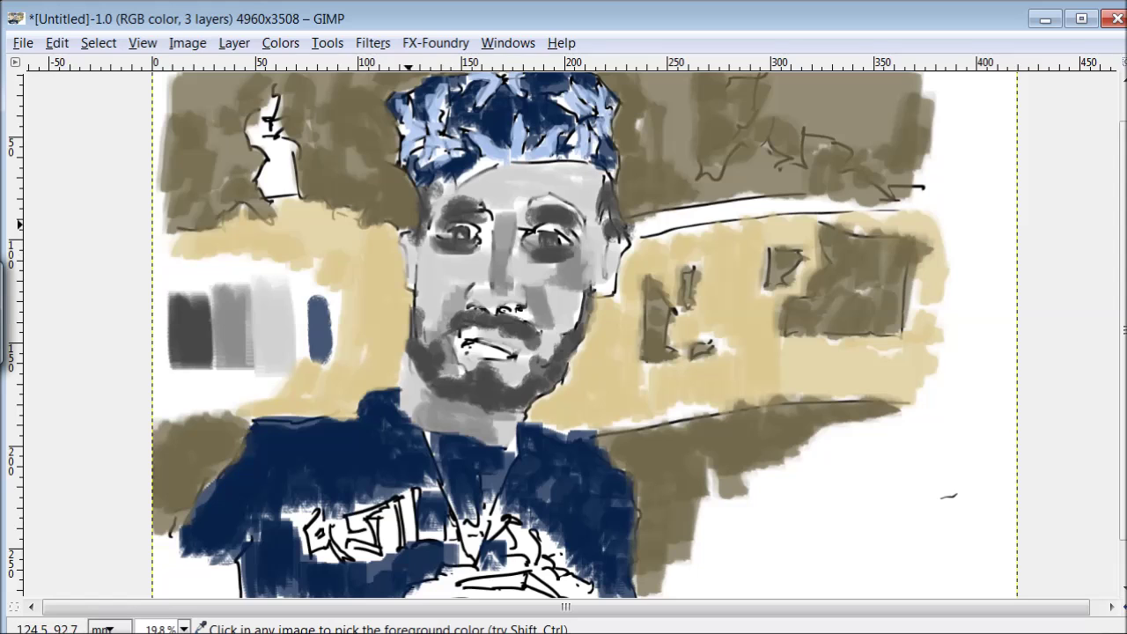
left_click_drag(351, 295, 170, 413)
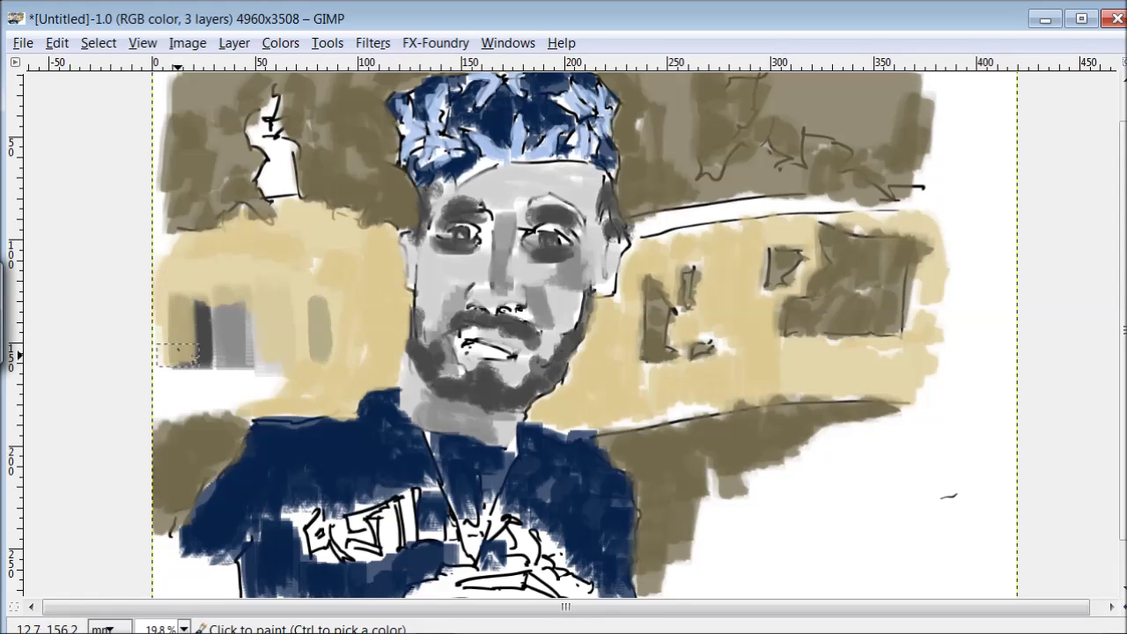